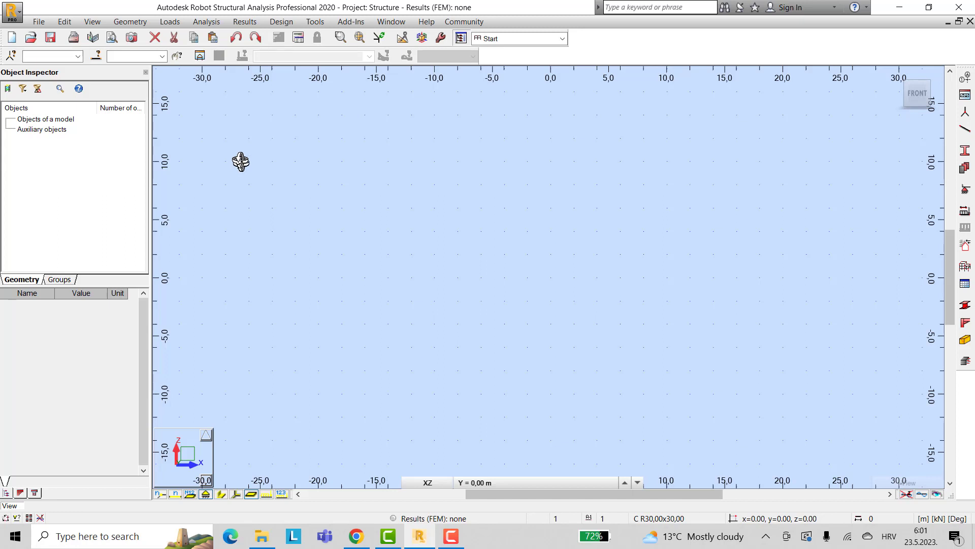
Step: Create a new project of the 2D frame type
click(42, 23)
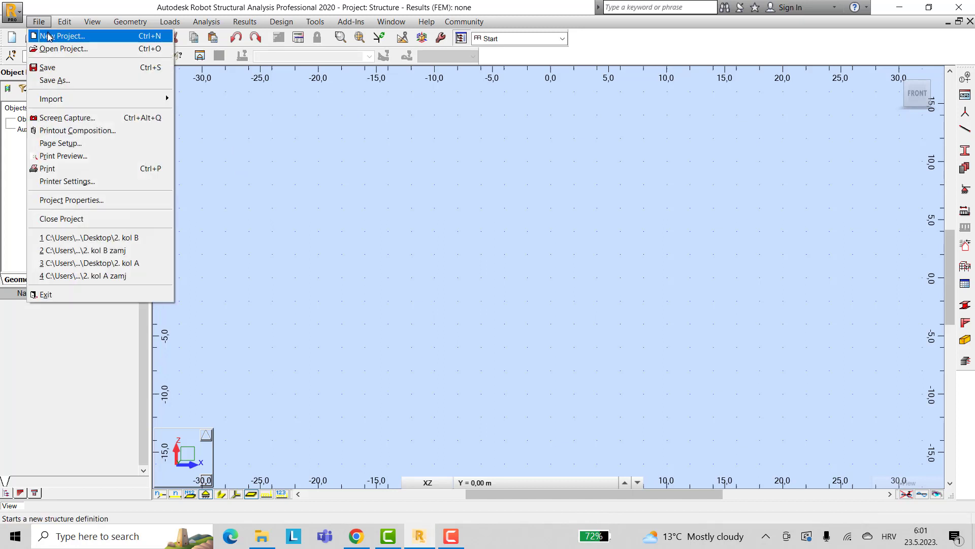
click(51, 36)
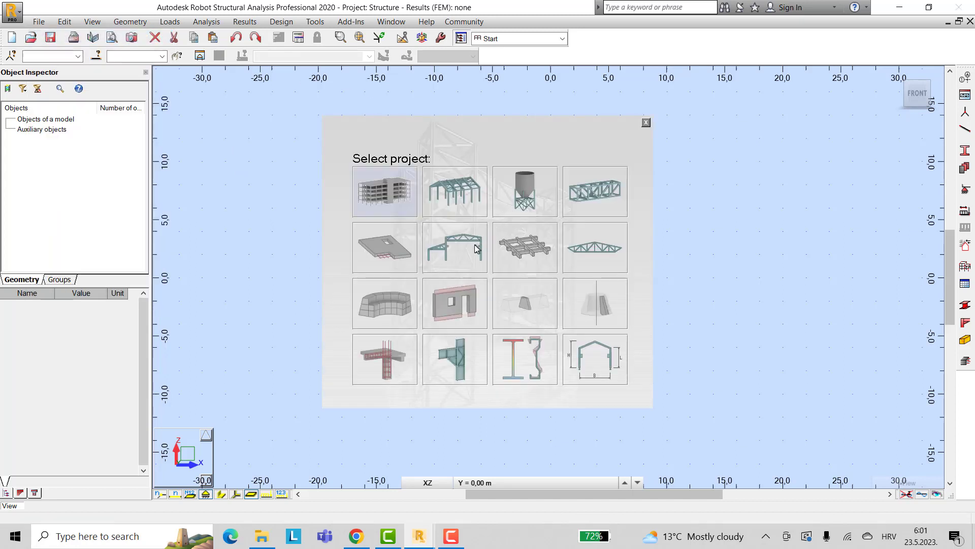
click(476, 248)
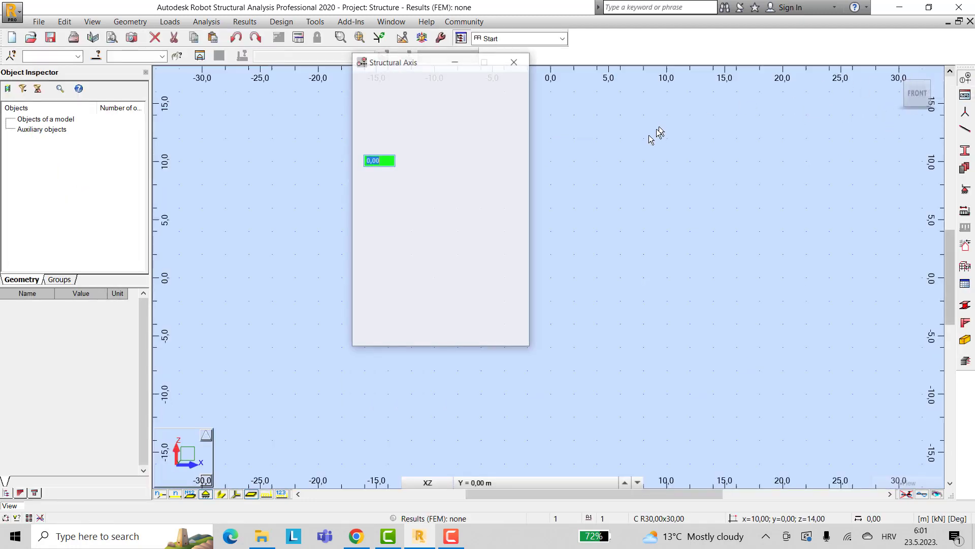
Step: Define structural axes in the X direction at 0, 2 and 4 m, using a 2 m distance
click(423, 161)
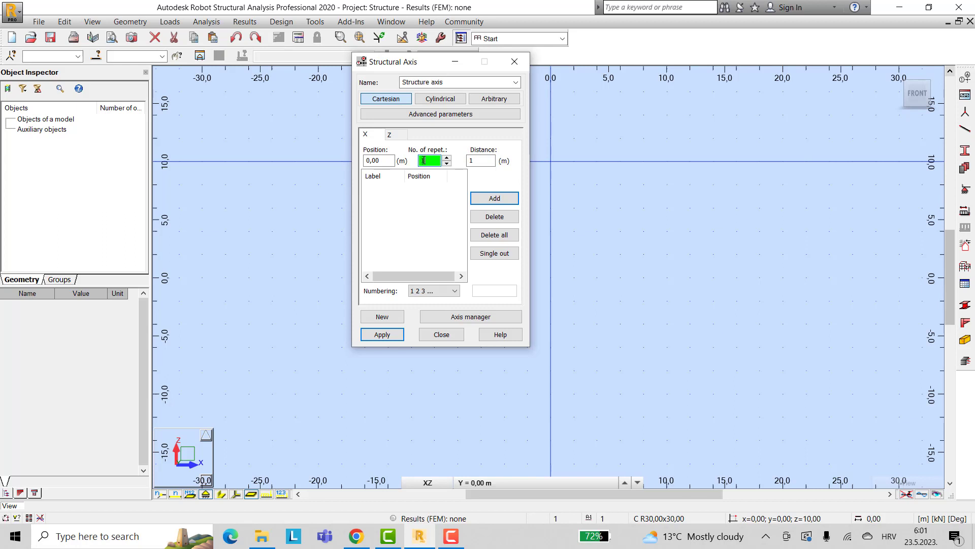
key(Tab)
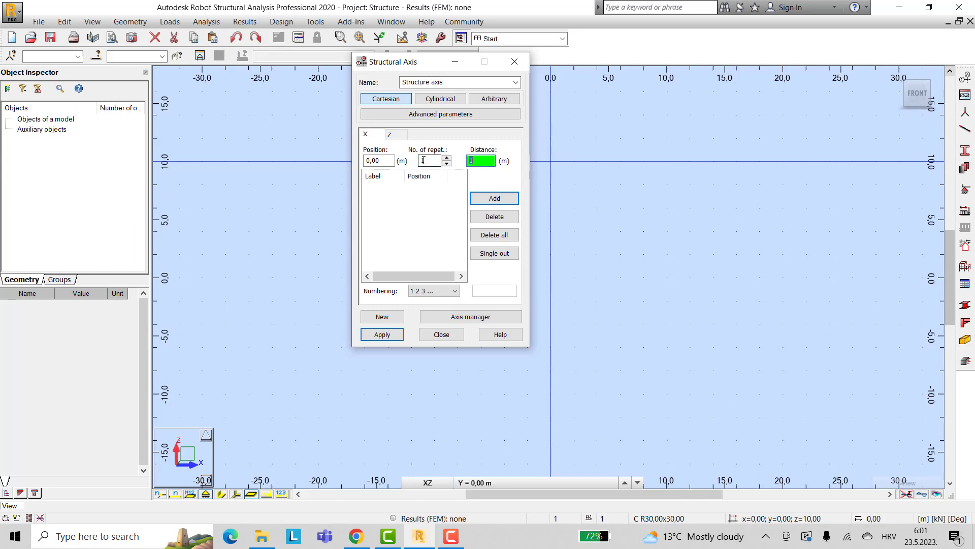
text(2)
key(Return)
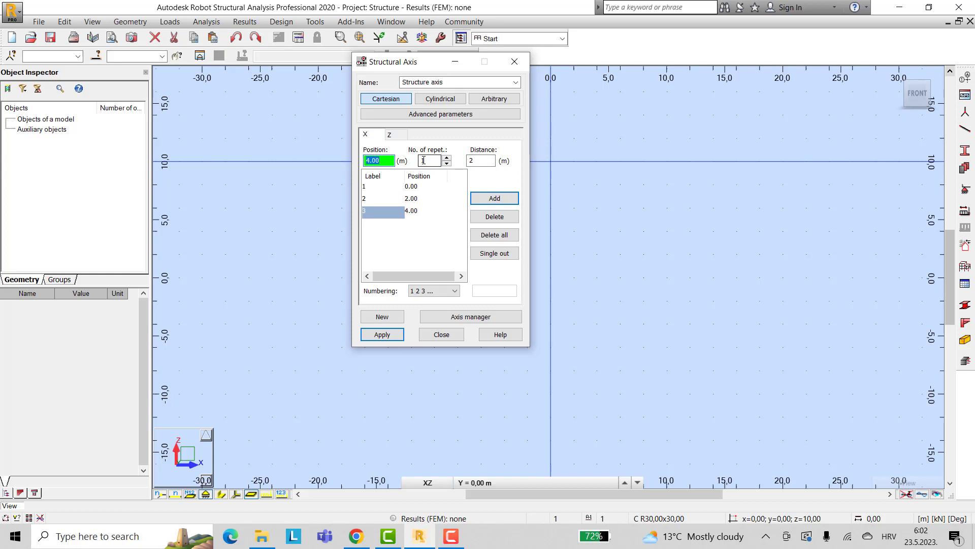
Step: Add four more X axes at 1 m spacing, at positions 5, 6, 7 and 8 m
key(Tab)
key(Tab)
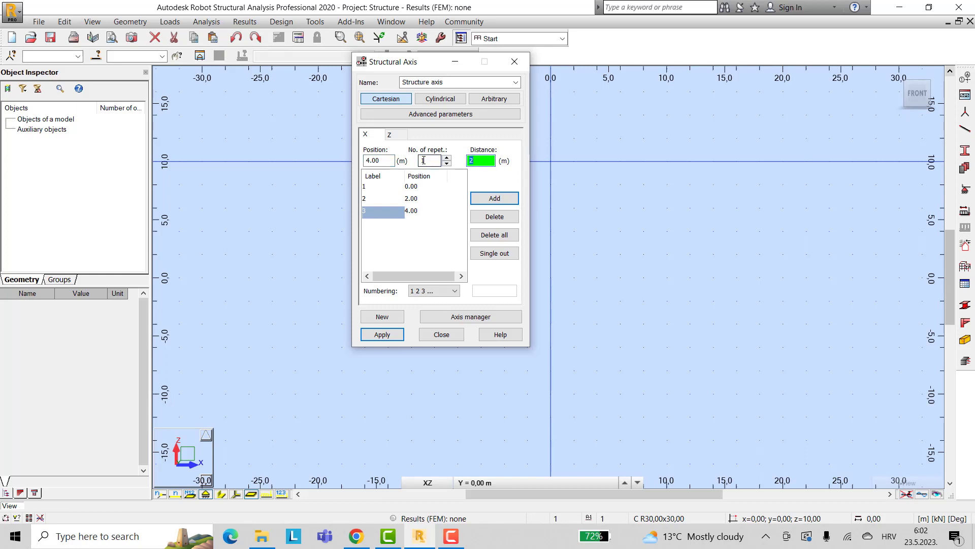
text(1)
key(Return)
key(Return)
key(Return)
key(Return)
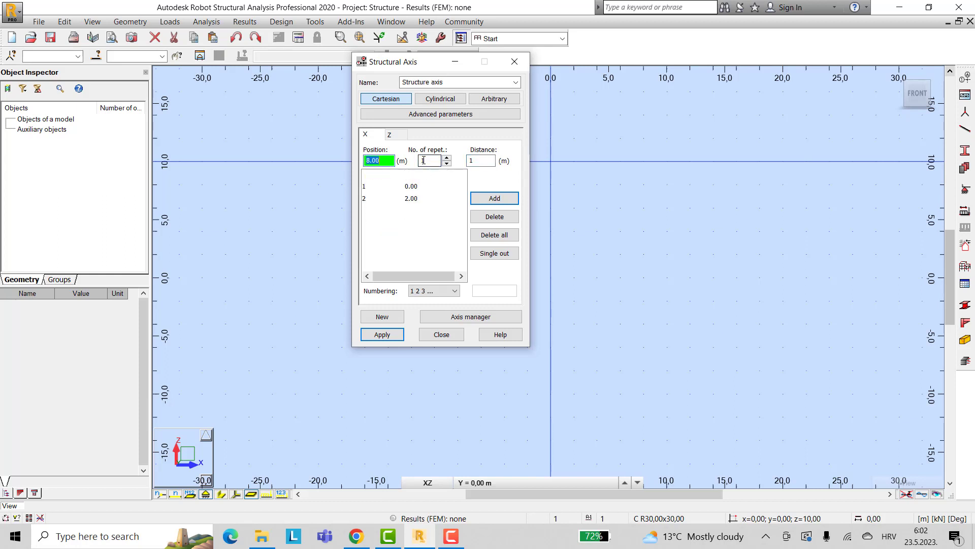
Step: Add the last X axis at 10 m, using a 2 m distance
key(Tab)
key(Tab)
text(2)
key(Return)
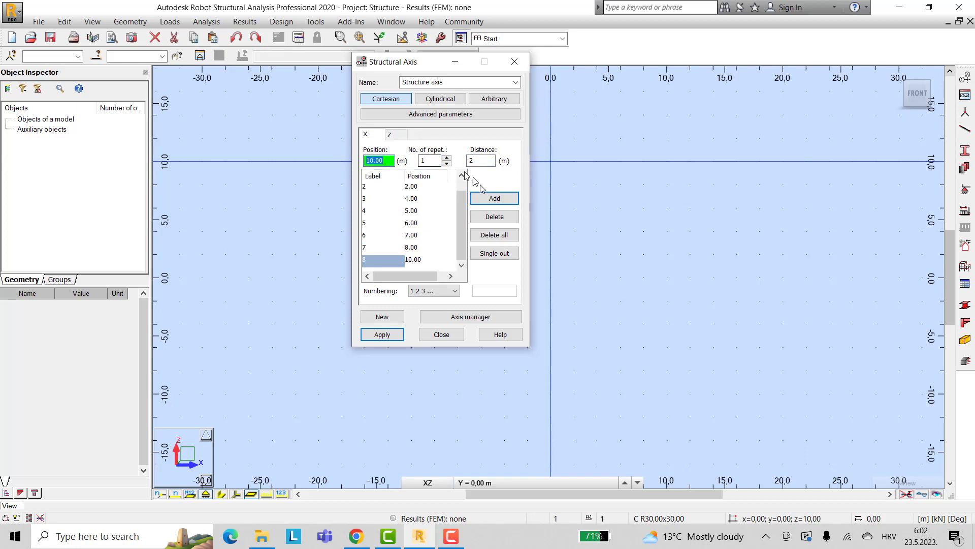
Step: Add a single Z axis at 0 m and apply the structural axes to the view
click(389, 135)
click(488, 197)
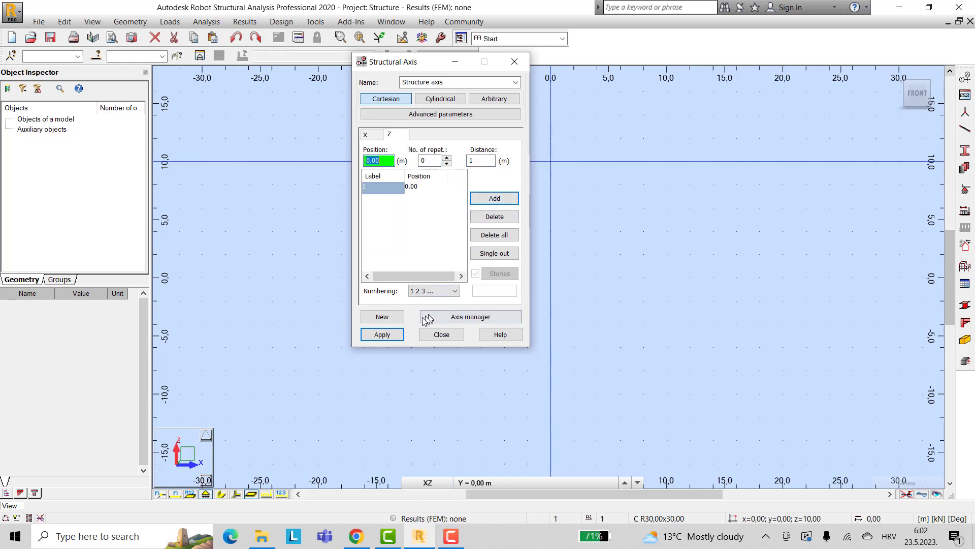
click(401, 335)
click(440, 336)
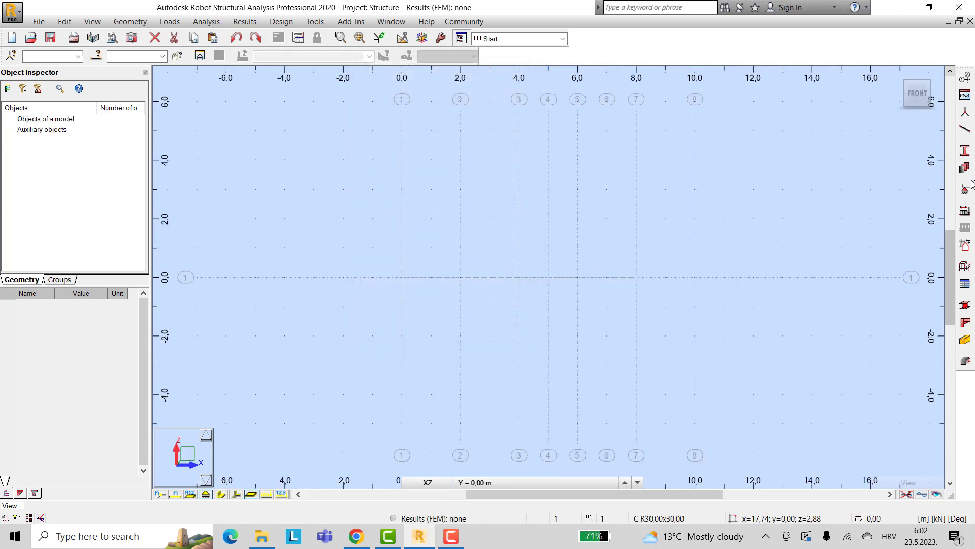
Step: Draw the first W 16x40 simple bar along Z = 0 from axis 1 to axis 2
click(964, 129)
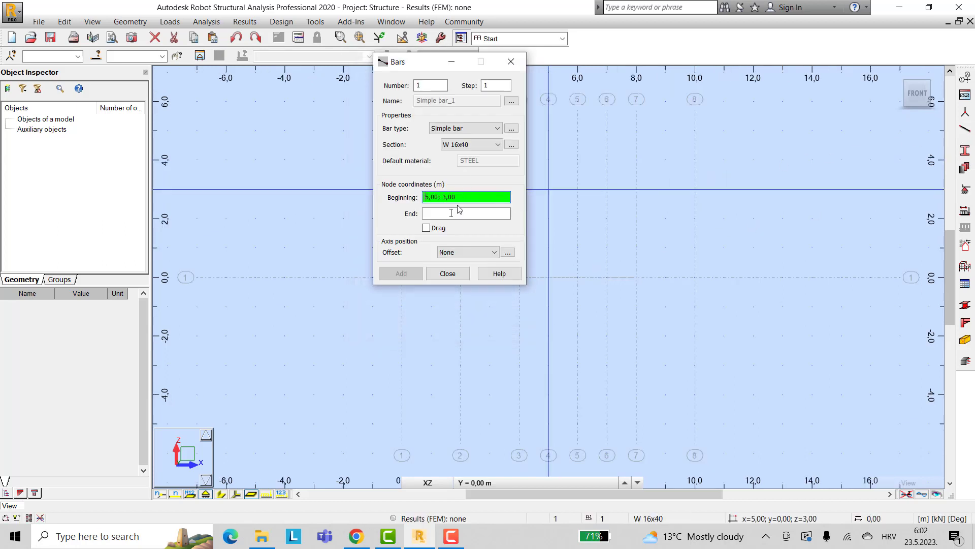
drag(413, 62, 156, 76)
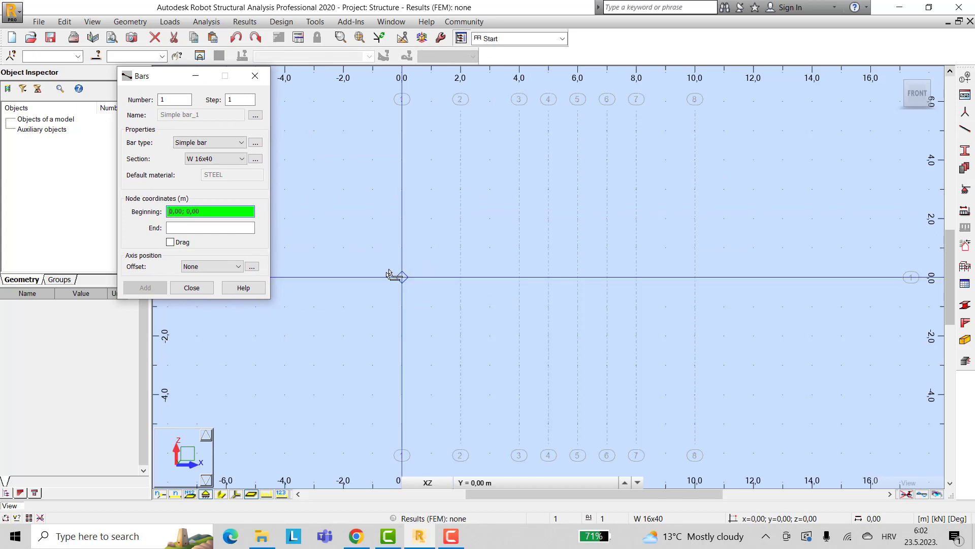
click(402, 278)
click(460, 277)
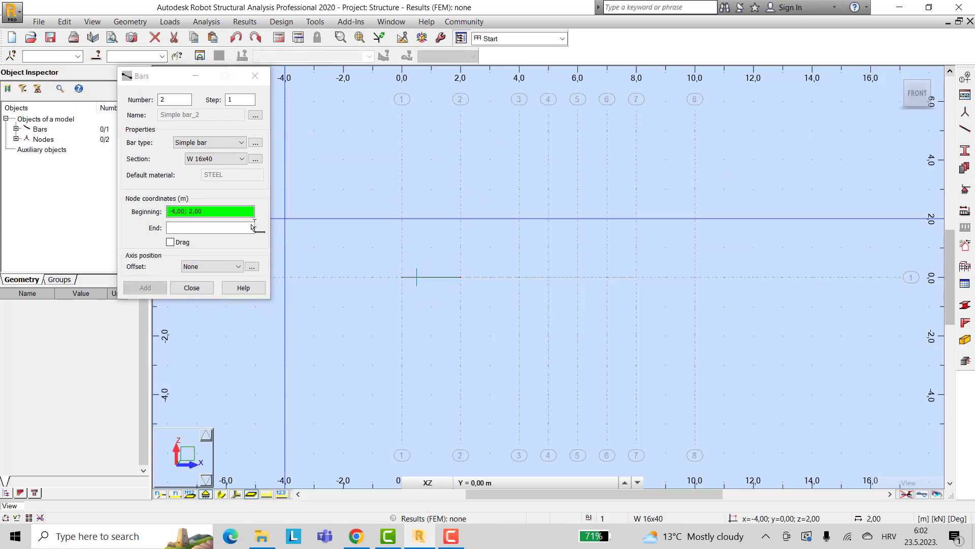
Step: Turn on chained bar drawing and continue the beam from axis 2 through each axis to axis 8 at 10 m
click(171, 243)
click(519, 281)
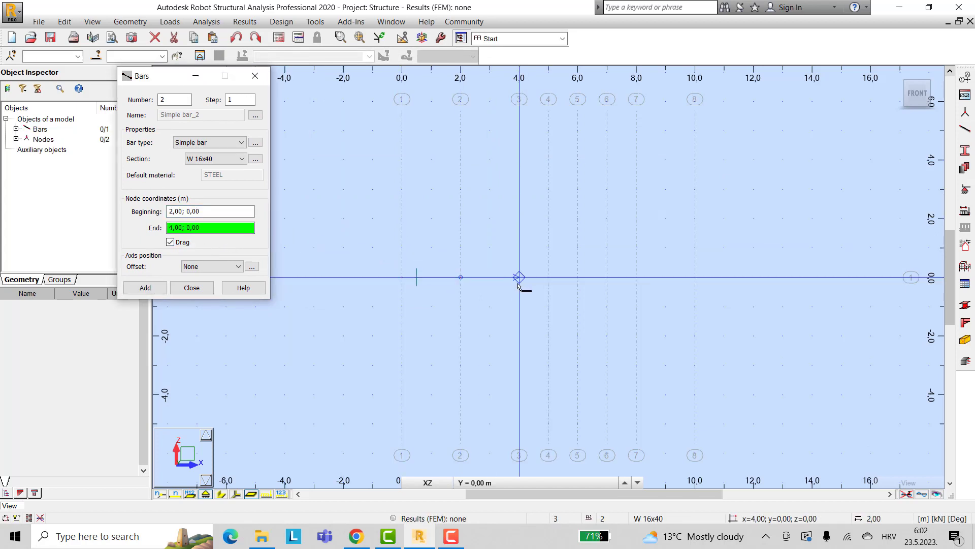
click(544, 283)
click(574, 282)
click(603, 282)
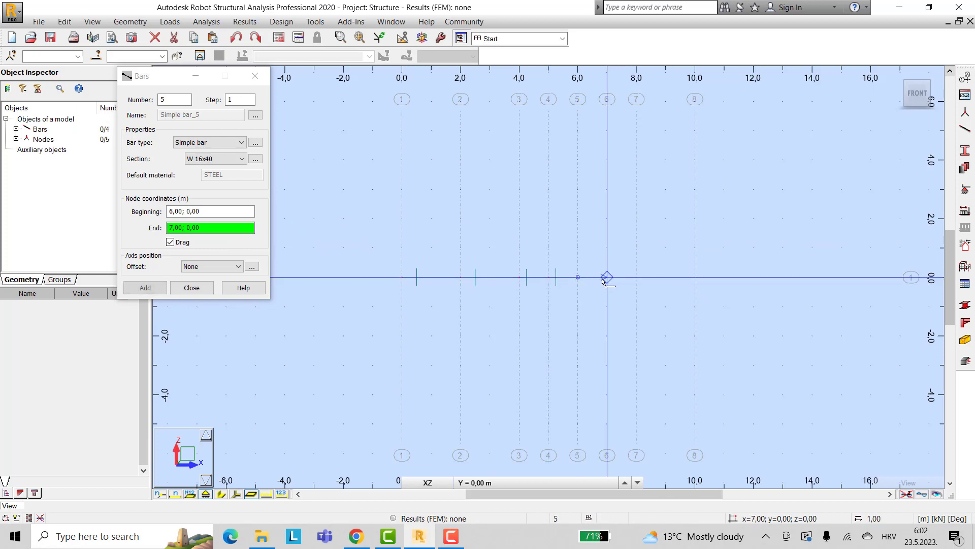
click(630, 281)
click(695, 277)
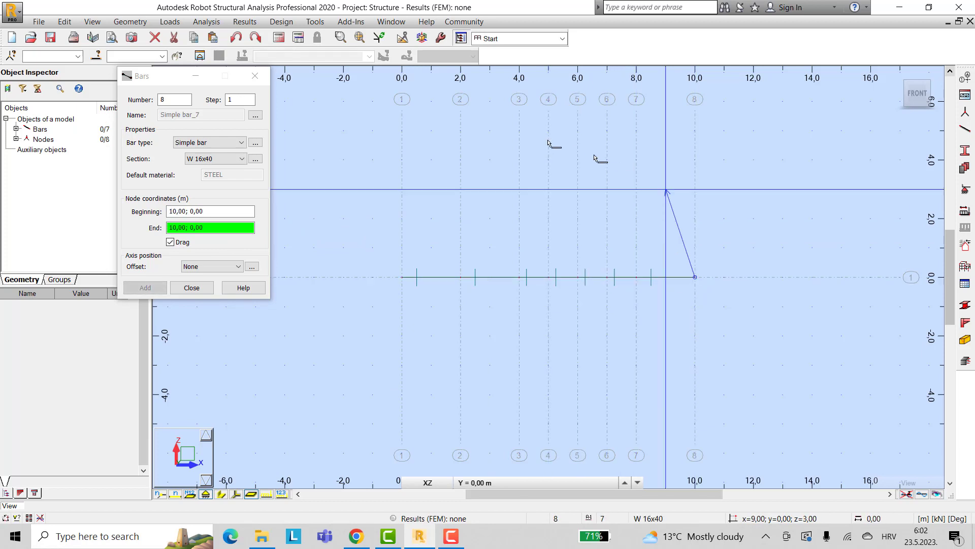
key(Escape)
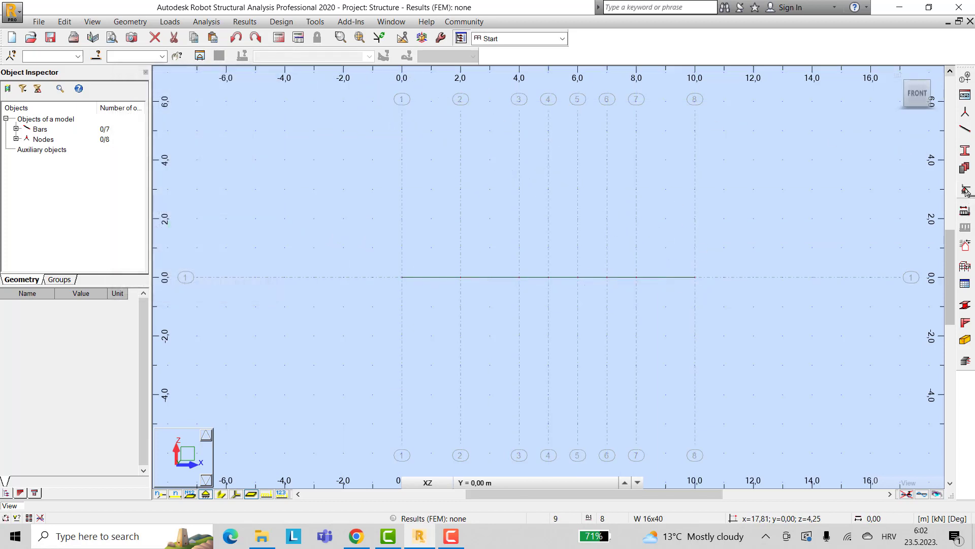
Step: Assign a Pinned support to the beam's start node at axis 1
click(965, 190)
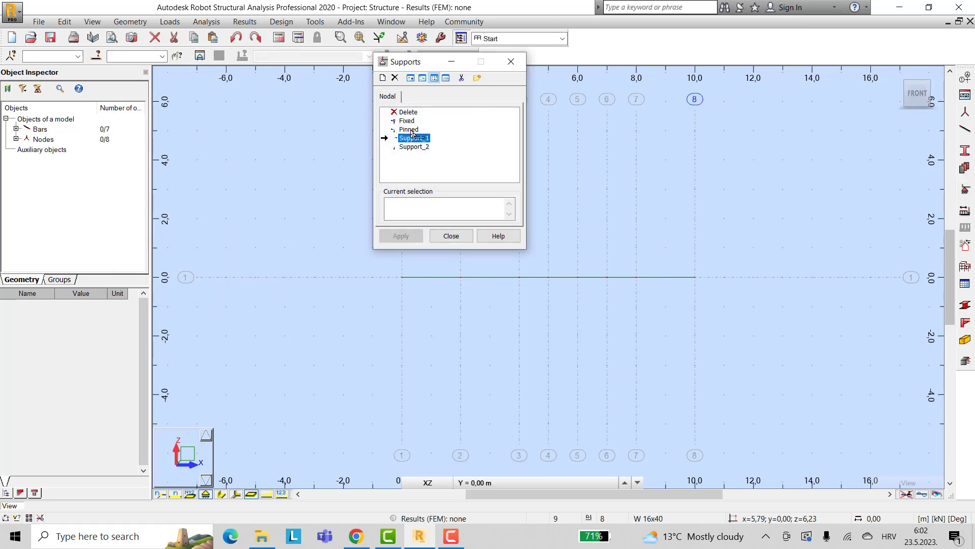
click(410, 130)
click(402, 278)
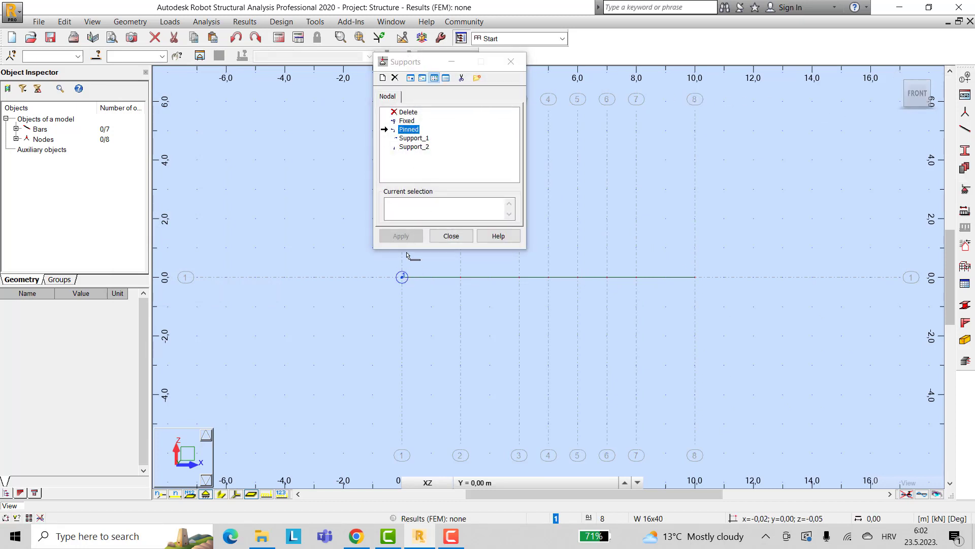
Step: Assign Support_2 to the beam nodes at axes 2, 7 and 8
click(414, 146)
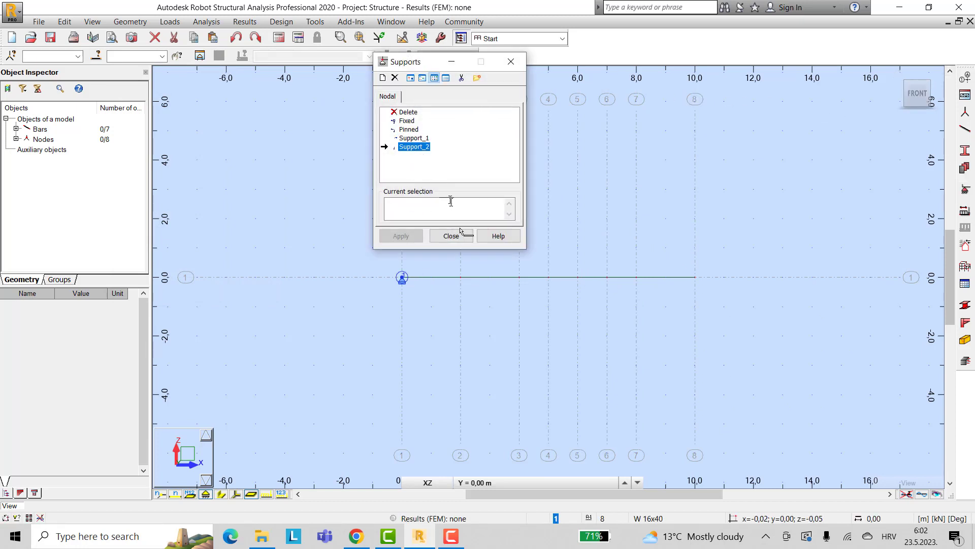
click(461, 278)
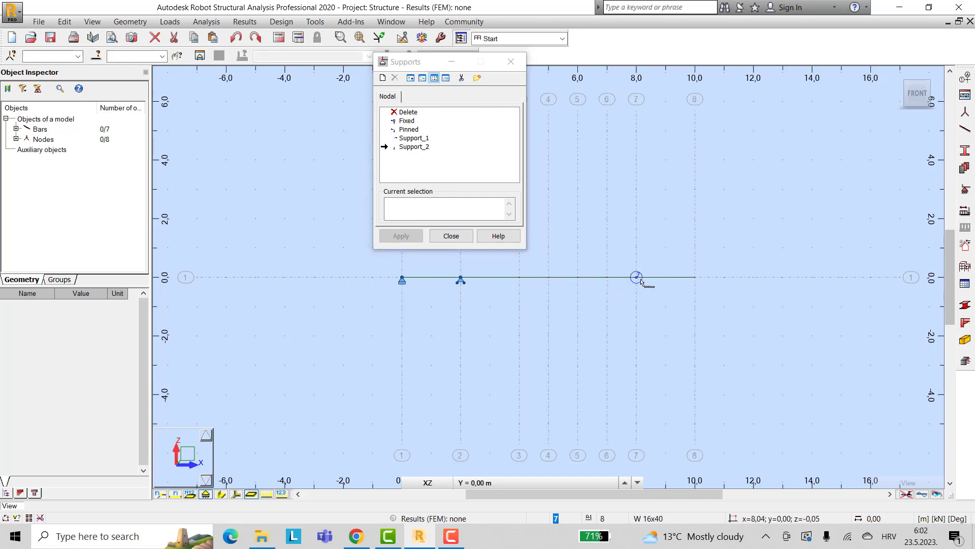
click(636, 278)
click(695, 278)
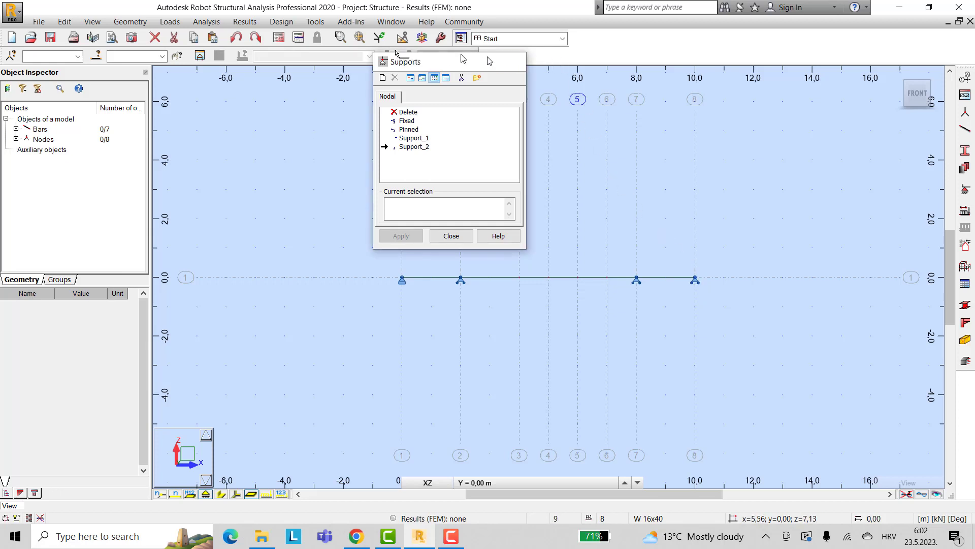
key(Escape)
Step: Apply Pinned-Fixed releases to the bar between axes 6 and 7 and the bar between axes 4 and 5
click(130, 21)
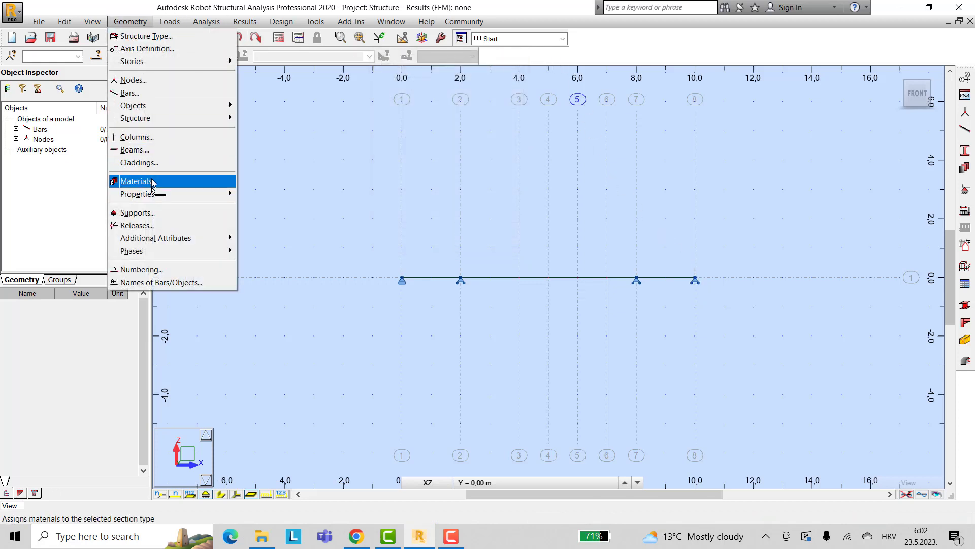
click(135, 225)
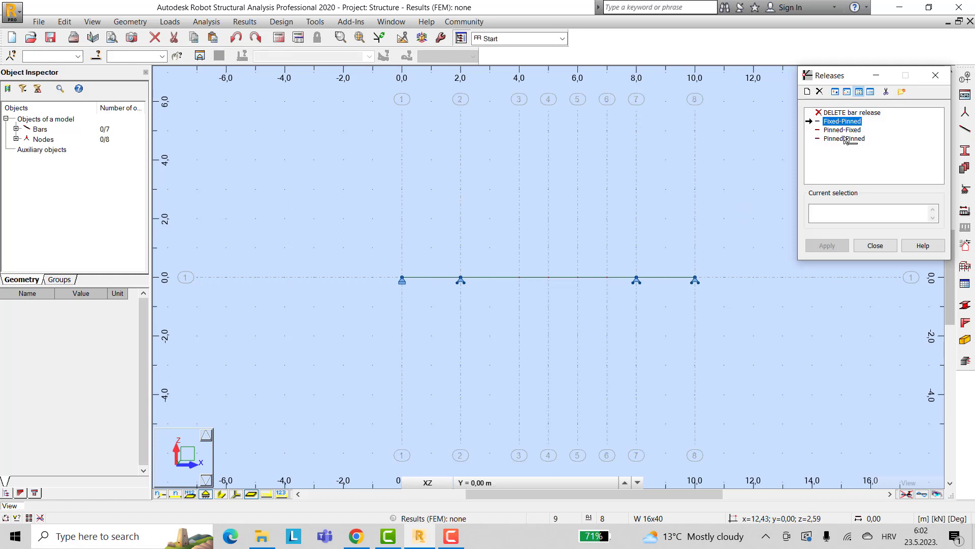
click(845, 130)
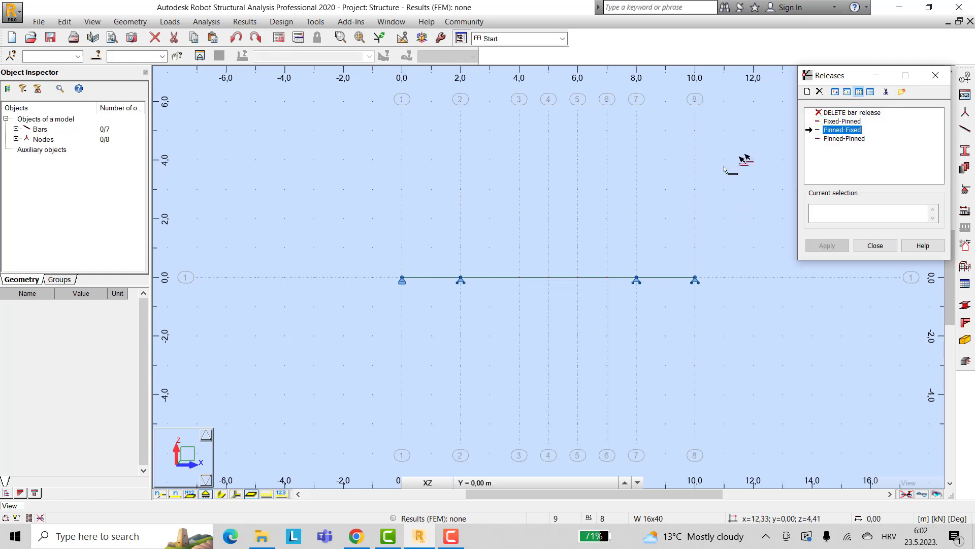
click(617, 281)
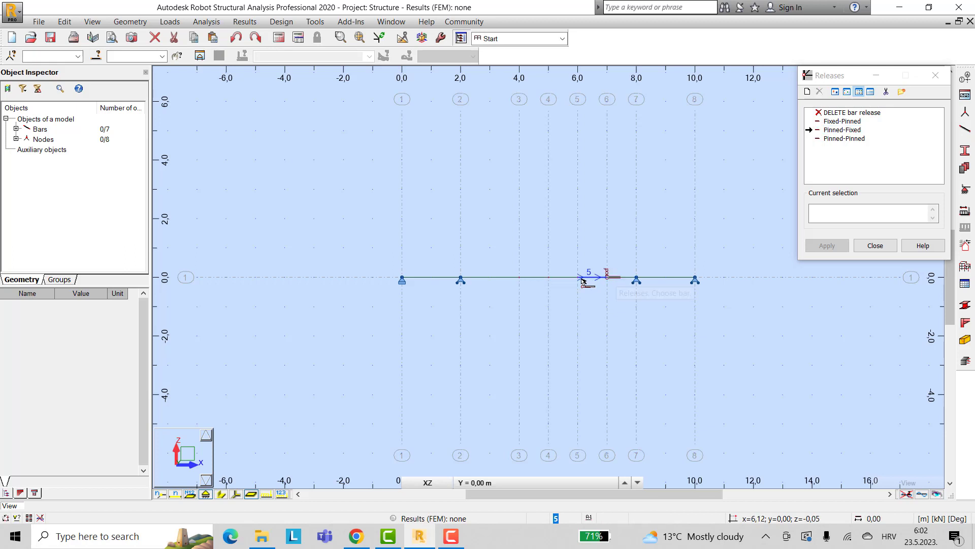
click(559, 281)
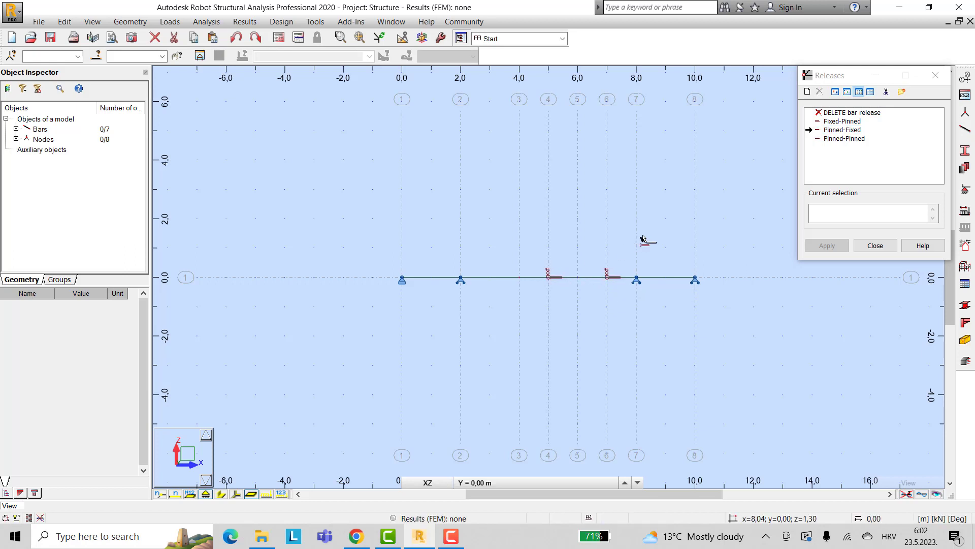
click(935, 75)
Step: Delete the support at axis 2 and assign Support_2 to the node at axis 3 instead
click(562, 38)
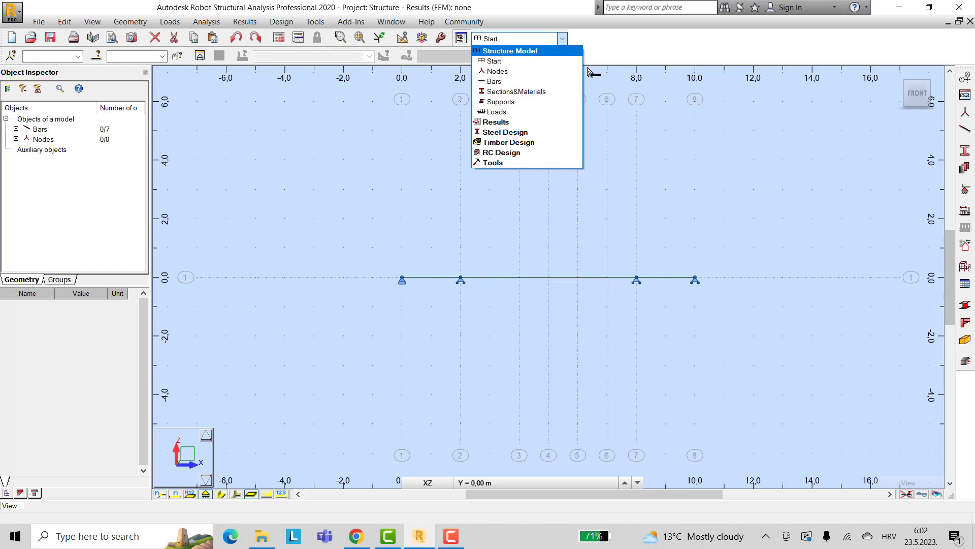
click(967, 190)
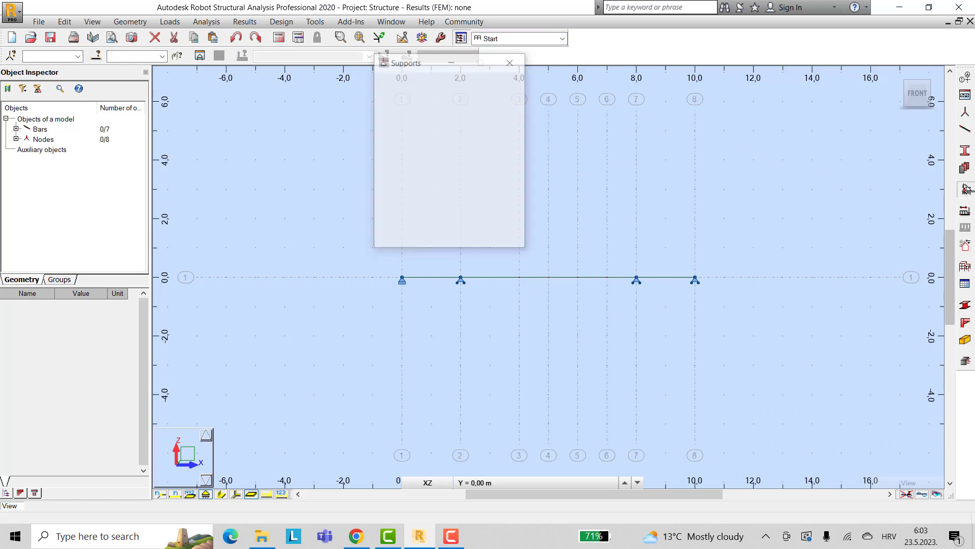
drag(432, 66, 770, 89)
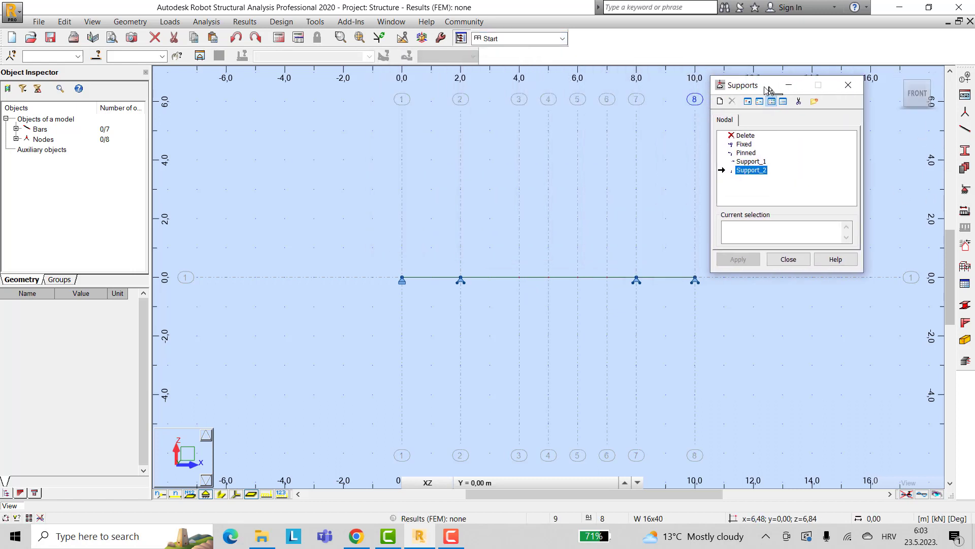
click(745, 135)
click(460, 278)
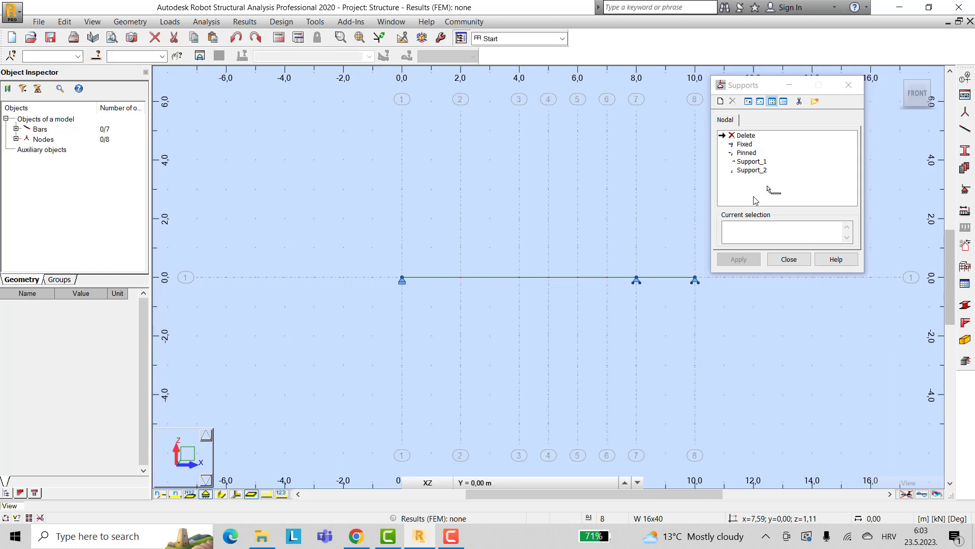
click(744, 171)
click(519, 279)
click(849, 84)
Step: Switch to the Loads layout and display the node and bar numbers in the view
click(562, 38)
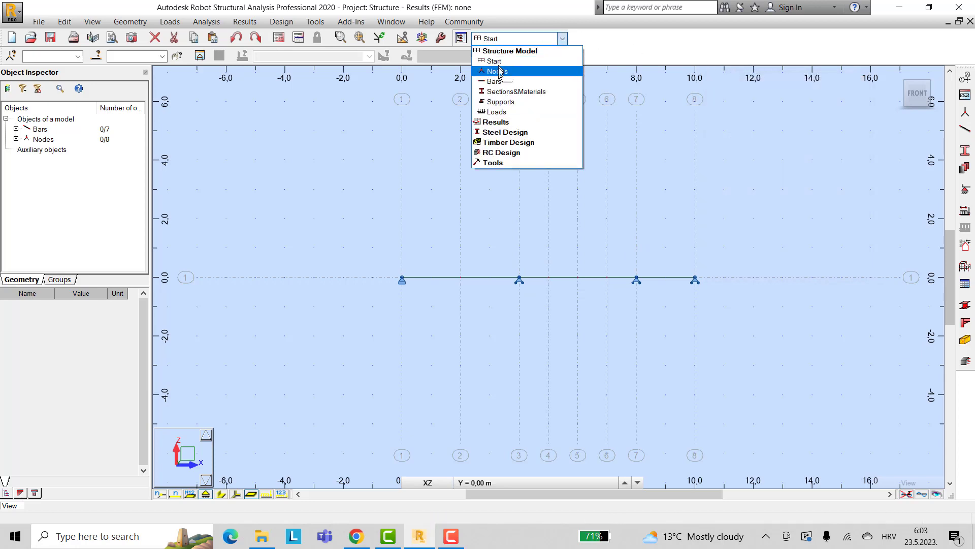
click(496, 112)
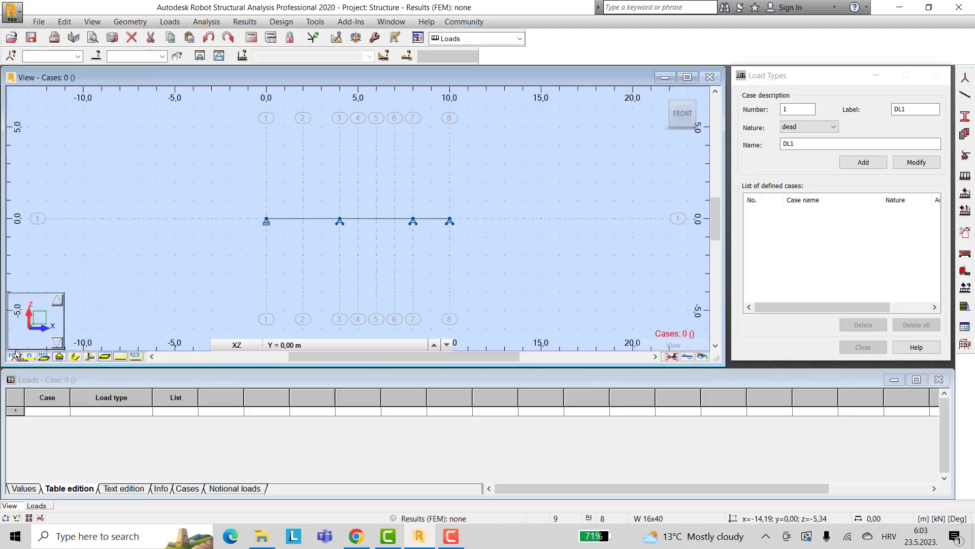
click(12, 356)
click(29, 356)
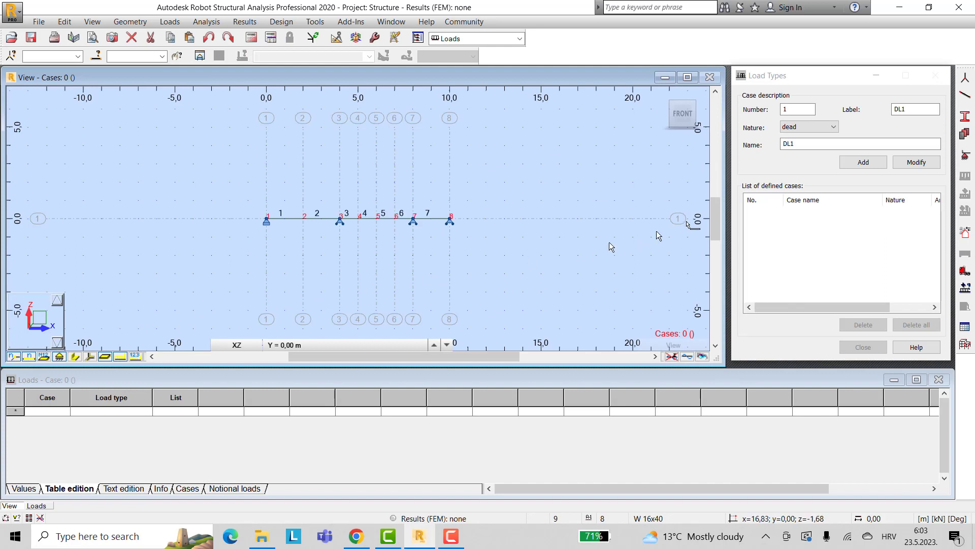
Step: Add dead load case DL1 and change its self-weight entry to a uniform load of PZ=-20 kN/m on bars 1 and 2
click(862, 162)
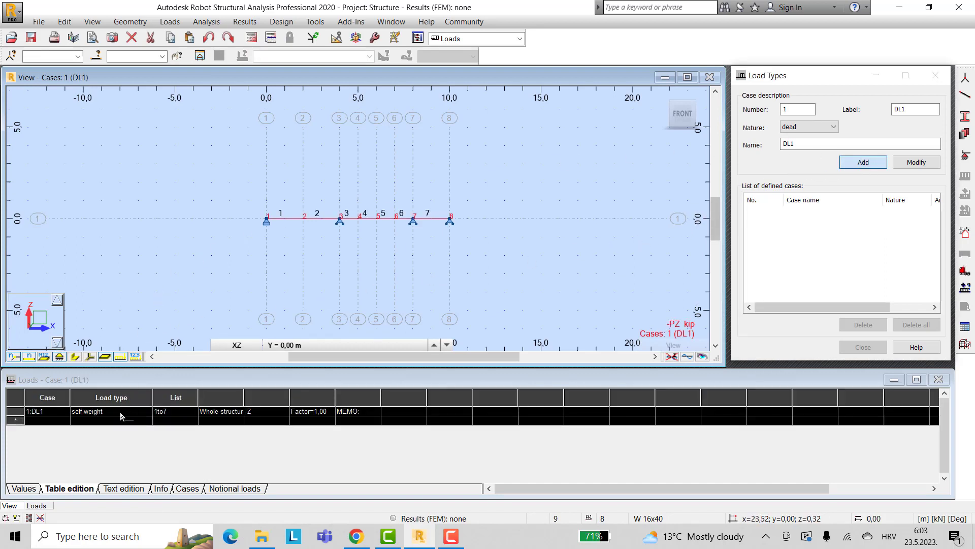
click(121, 413)
click(146, 411)
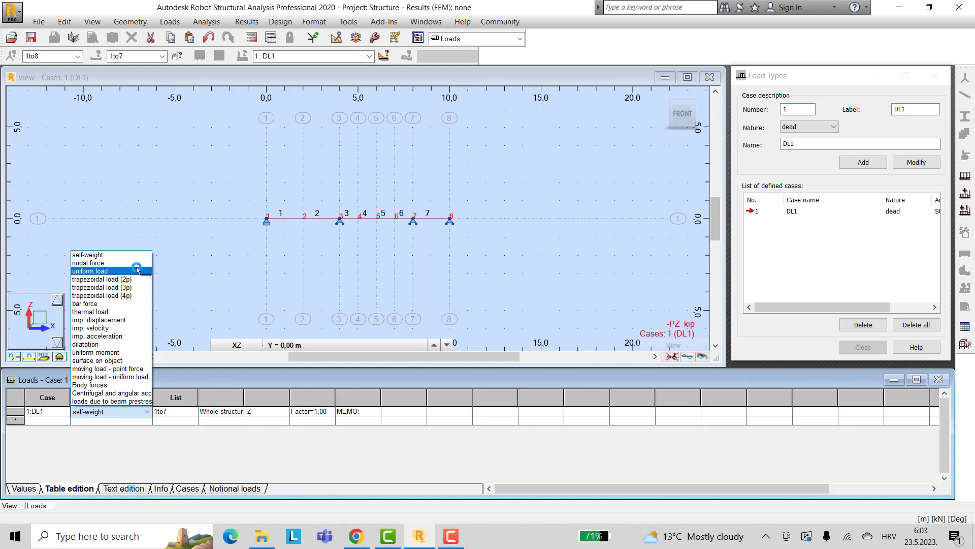
click(137, 271)
click(170, 411)
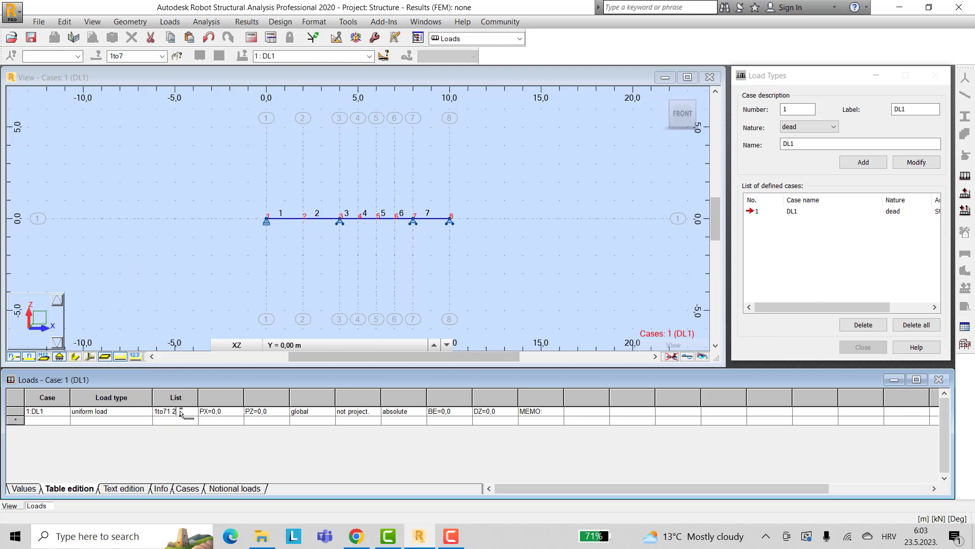
drag(181, 413, 146, 414)
click(260, 414)
key(Return)
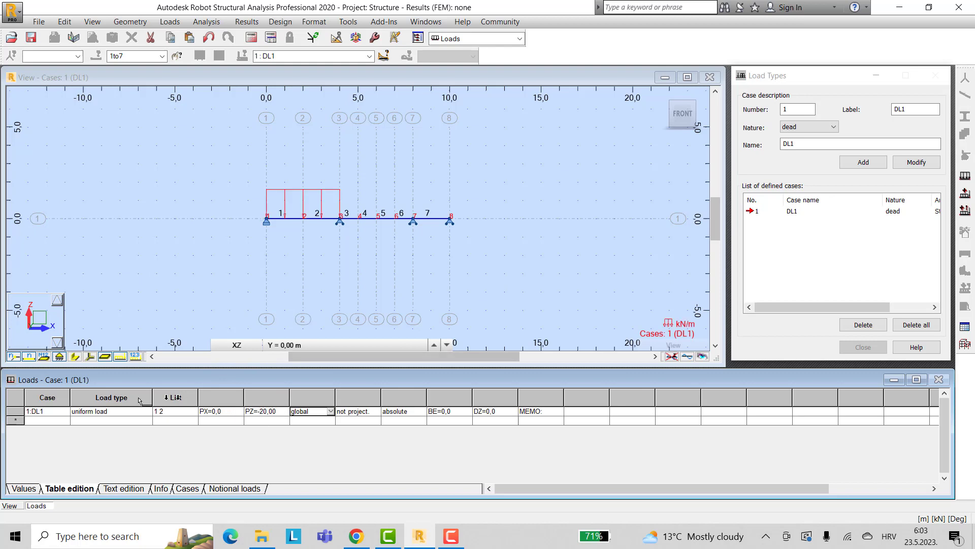
Step: Add a nodal force to case DL1 at node 5 with moment CY=30 kNm
click(52, 425)
click(147, 421)
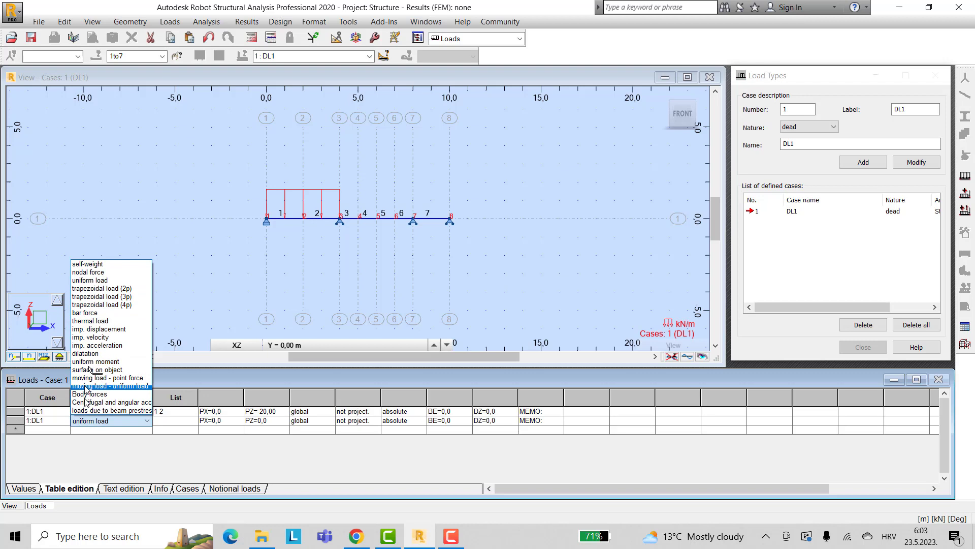
click(109, 275)
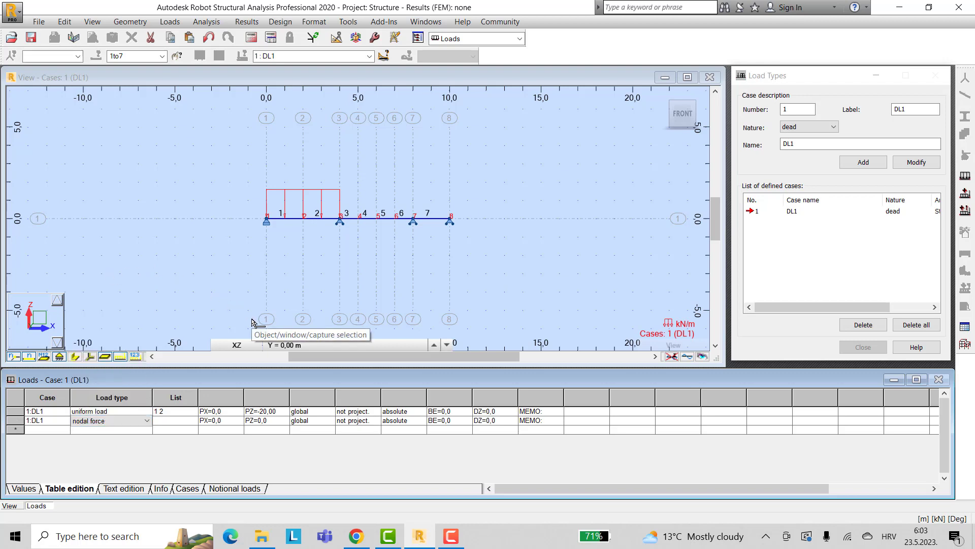
click(171, 420)
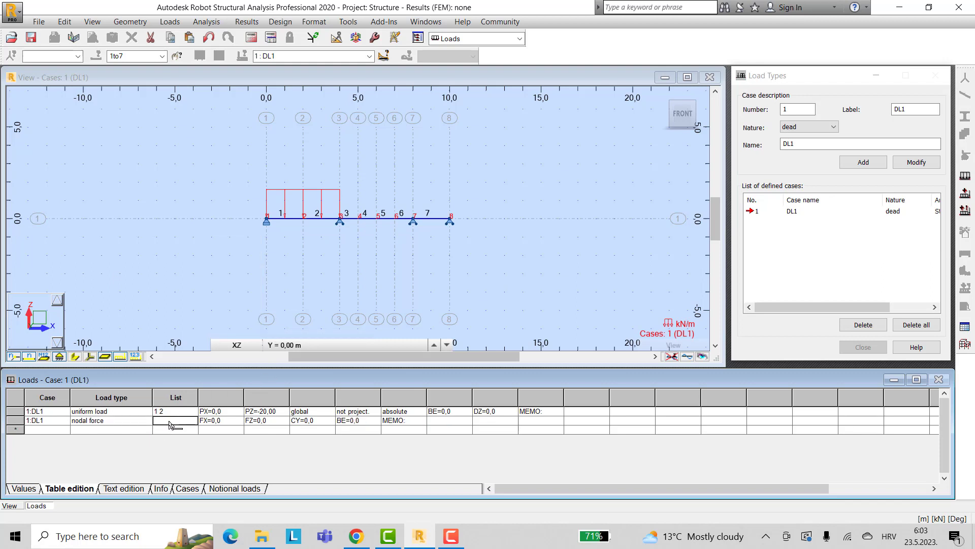
text(5)
Step: Add a two-point trapezoidal load to case DL1 on bar 7, with PZ1=0 and PZ2=-15 kN/m
click(66, 430)
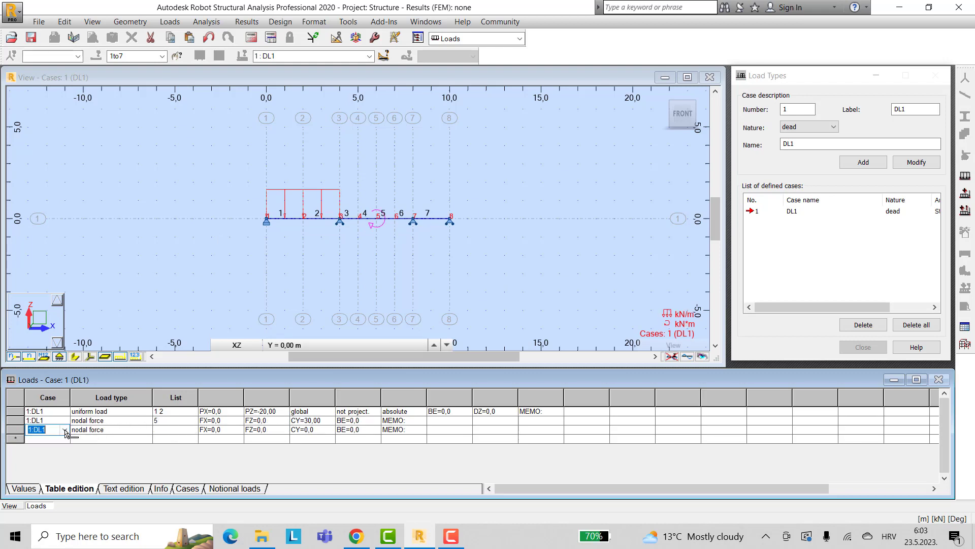
click(100, 430)
click(102, 430)
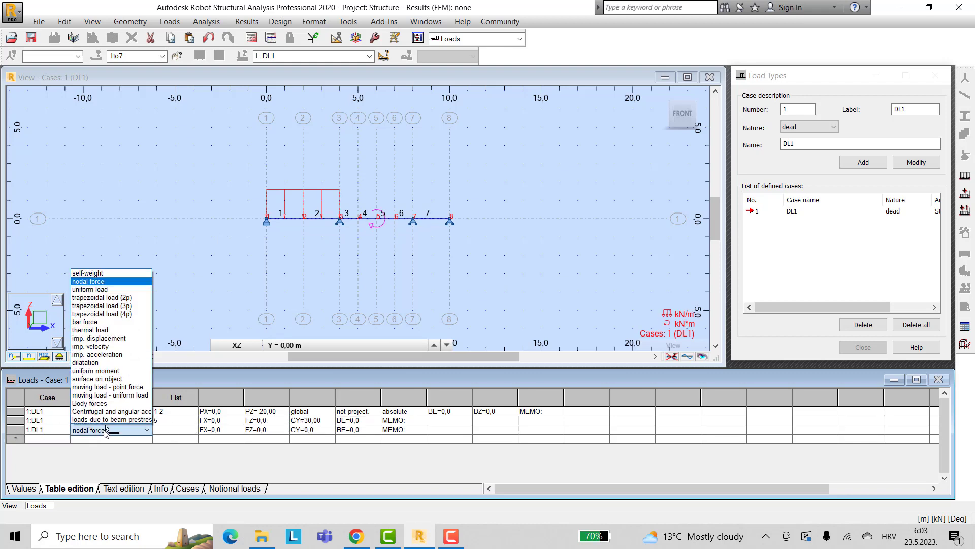
click(122, 297)
click(163, 430)
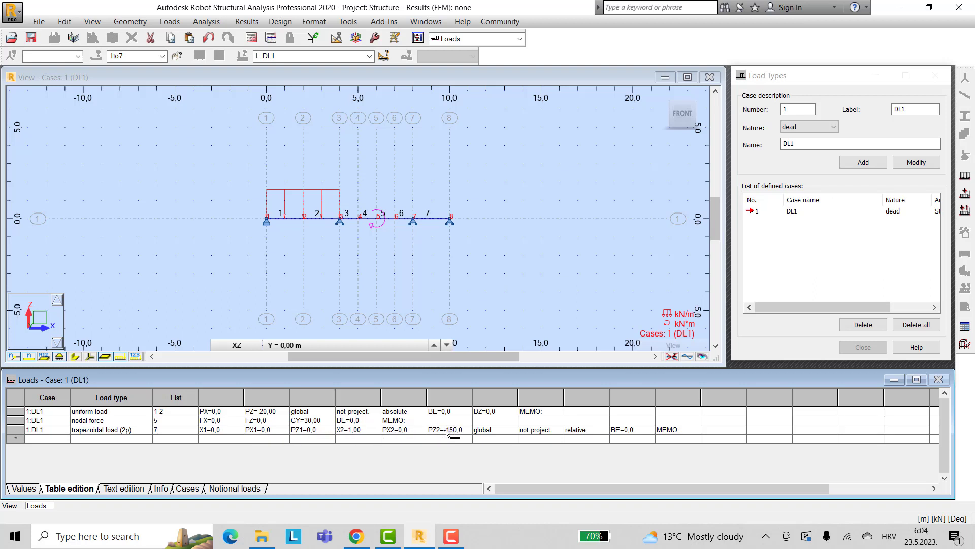
key(Tab)
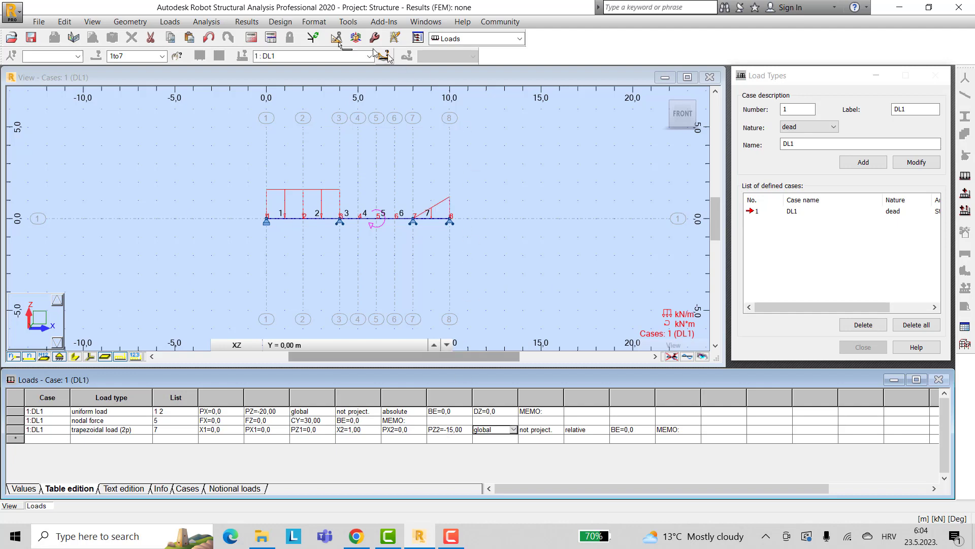
Step: Run the structure calculations and switch to the Results layout
click(270, 39)
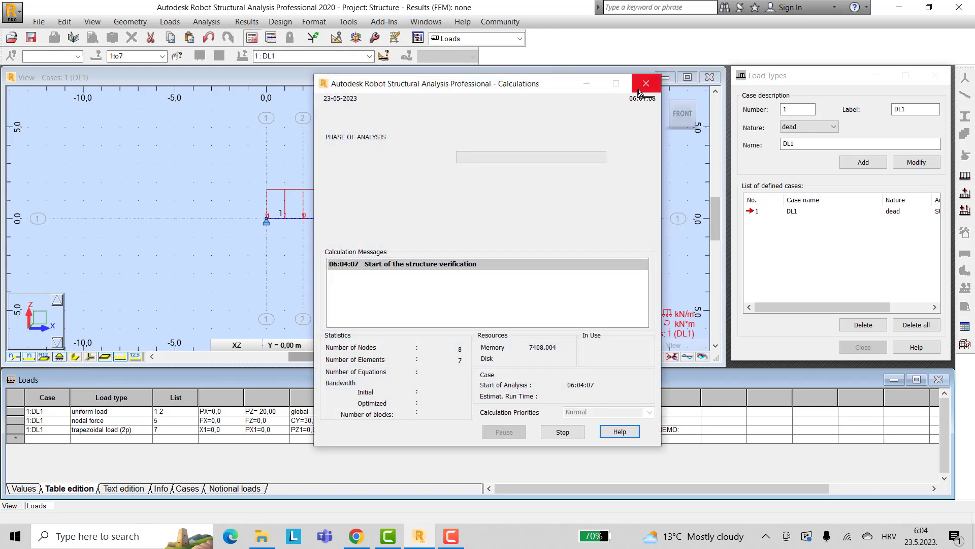
click(519, 39)
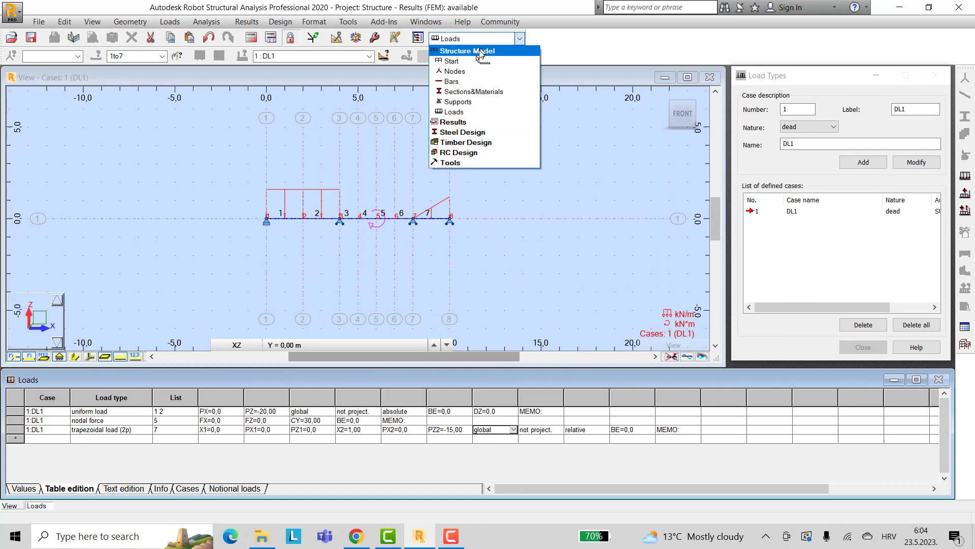
click(457, 122)
click(457, 102)
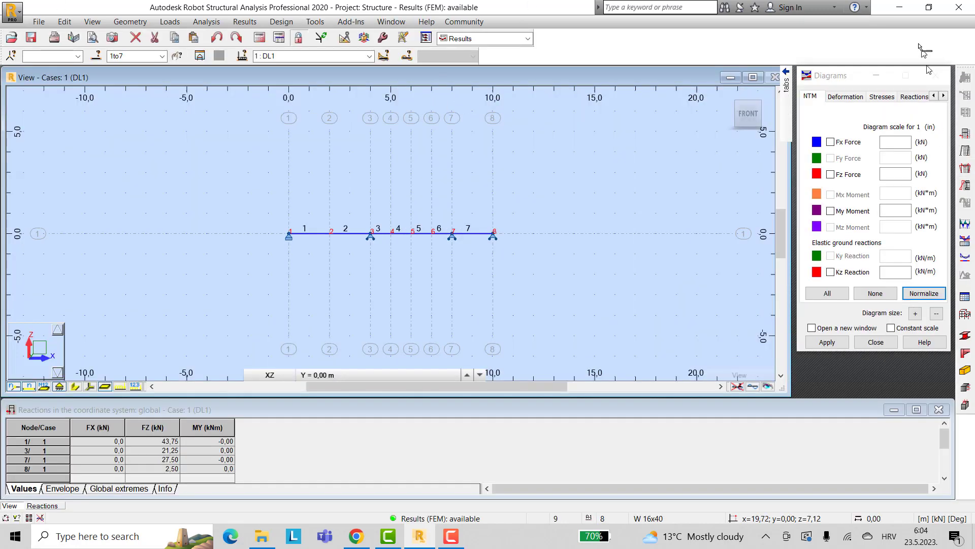
Step: Display all support reactions with descriptions on the beam and examine their values
click(914, 96)
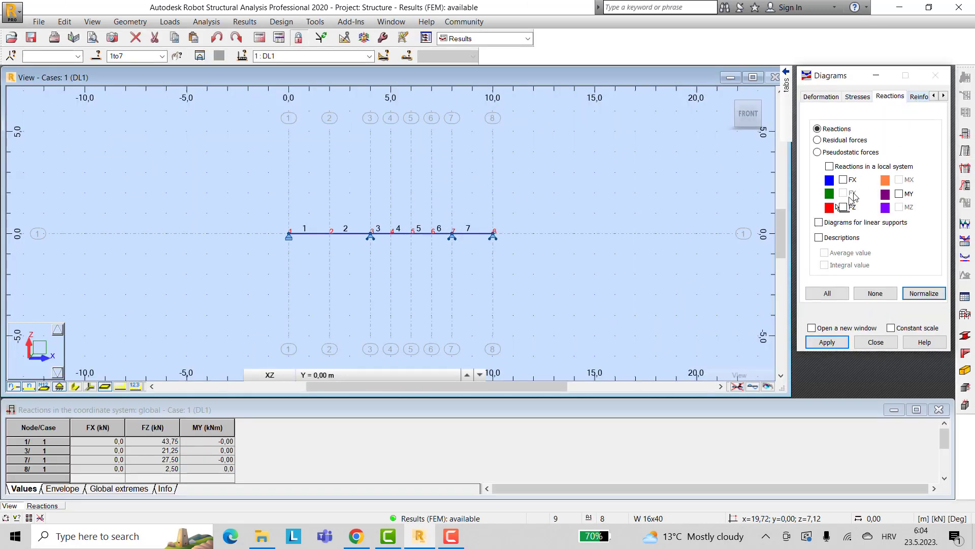
click(824, 293)
click(827, 341)
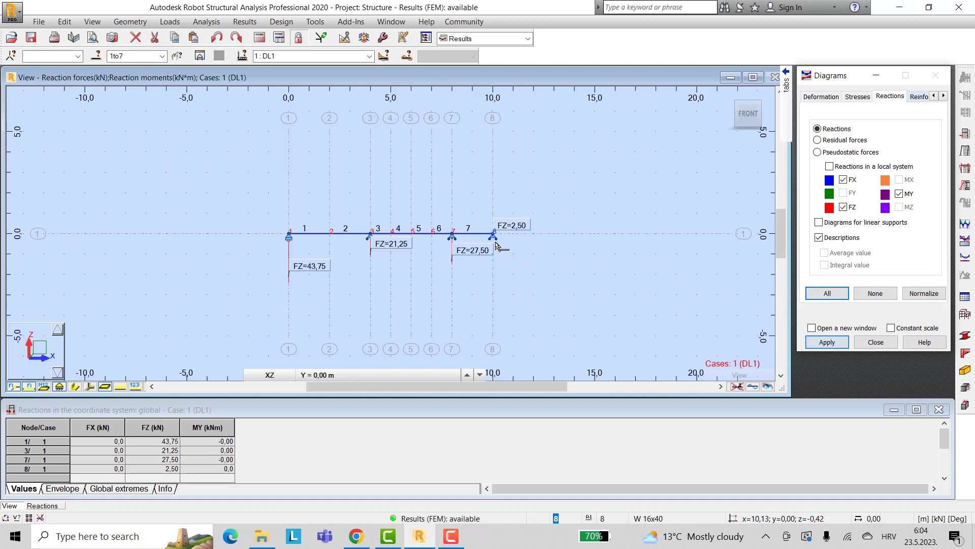
scroll(497, 246, up, 1)
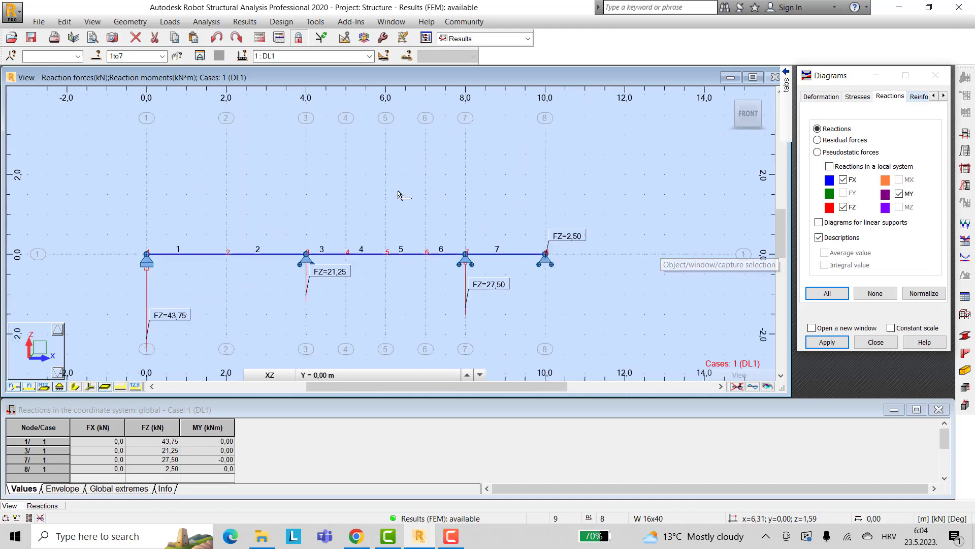
scroll(399, 192, up, 2)
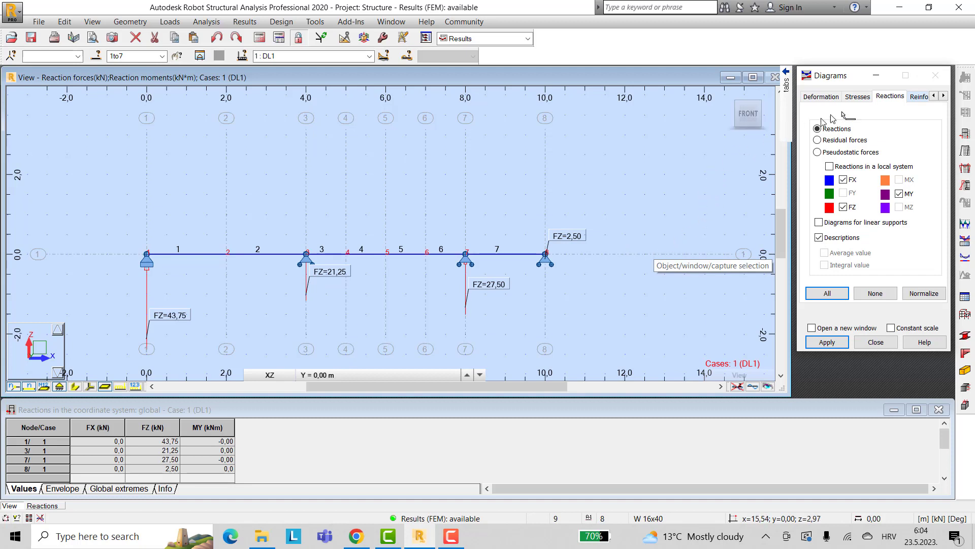
Step: Display the My moment diagram along the beam with labels for the values
click(764, 91)
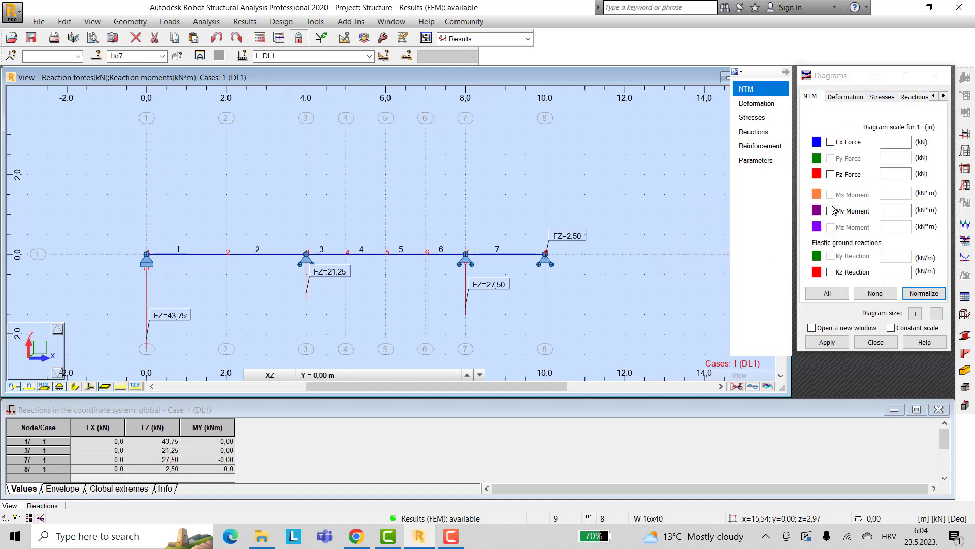
click(833, 348)
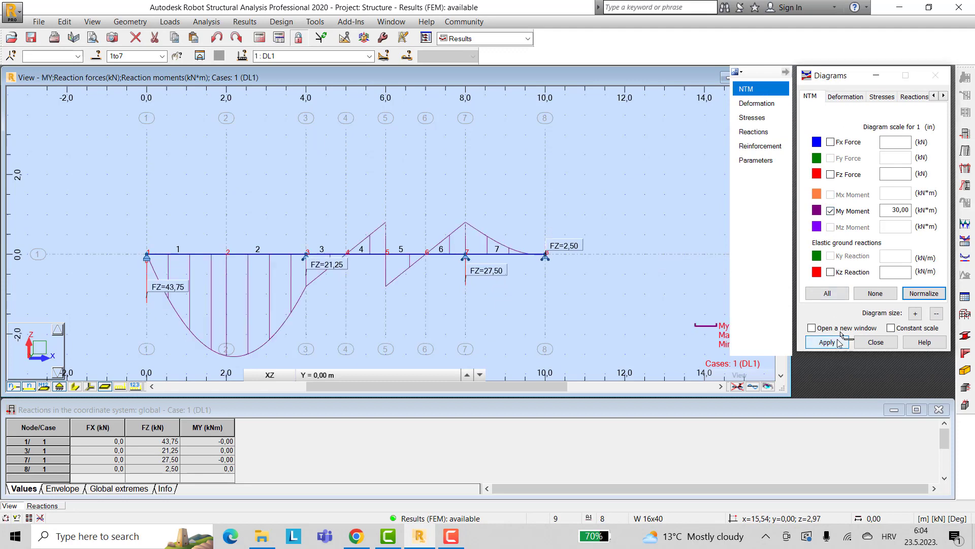
click(945, 96)
click(944, 96)
click(944, 96)
click(902, 96)
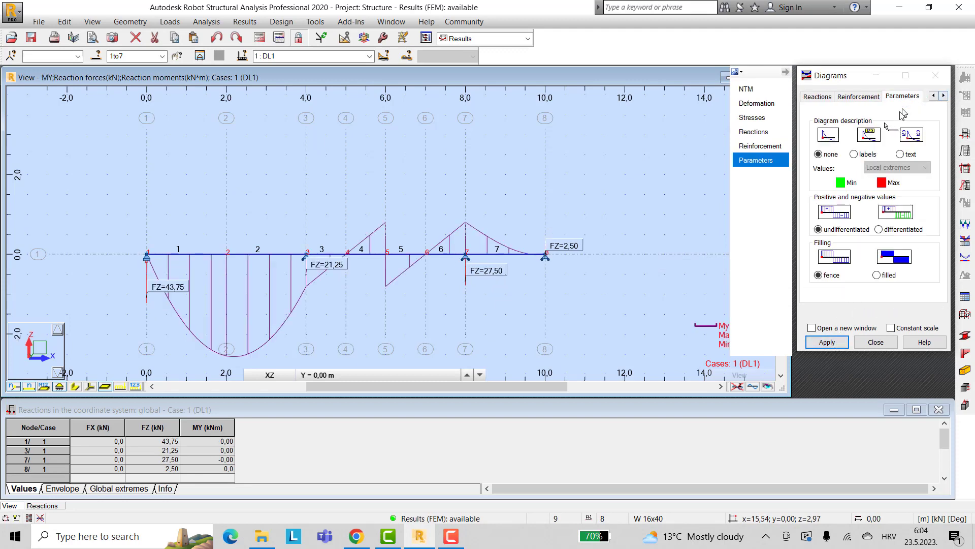
click(854, 155)
click(826, 342)
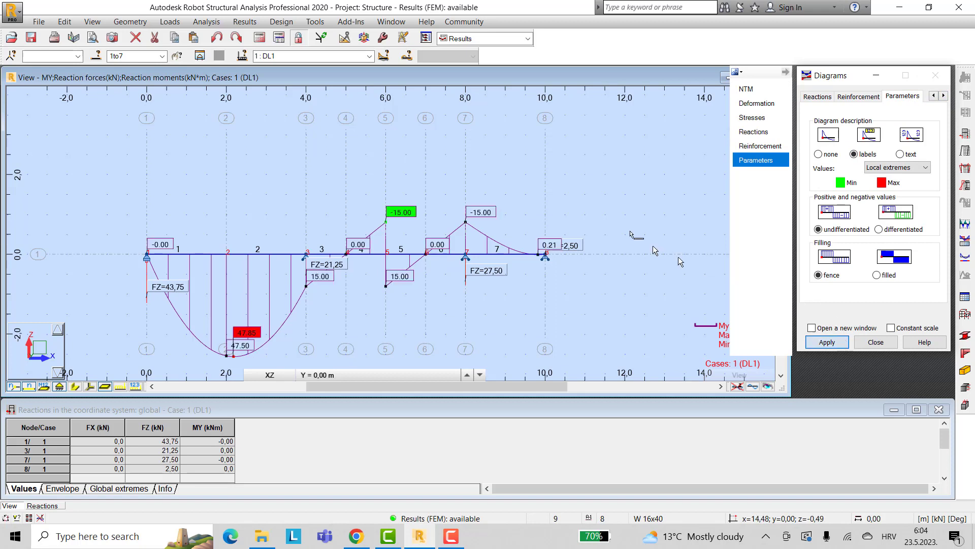
Step: Turn off all reactions in the beam view
click(817, 96)
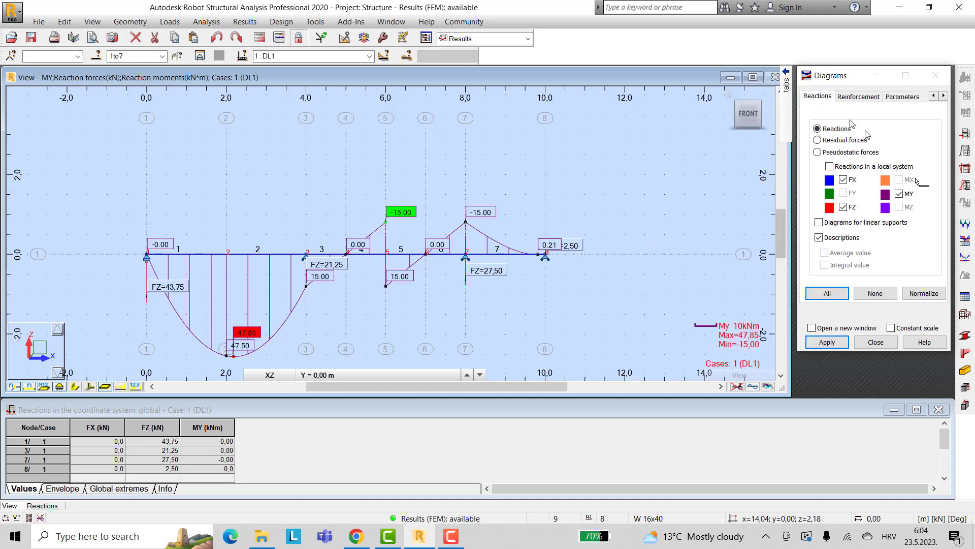
click(881, 294)
click(827, 342)
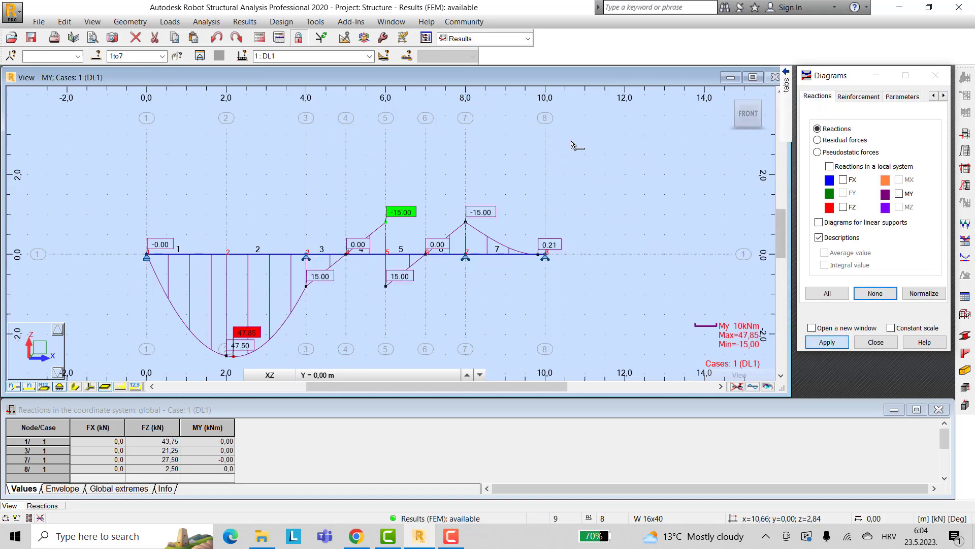
Step: Restrict the display attributes to selected objects only and select bar 1 to show its moment diagram alone
right_click(603, 163)
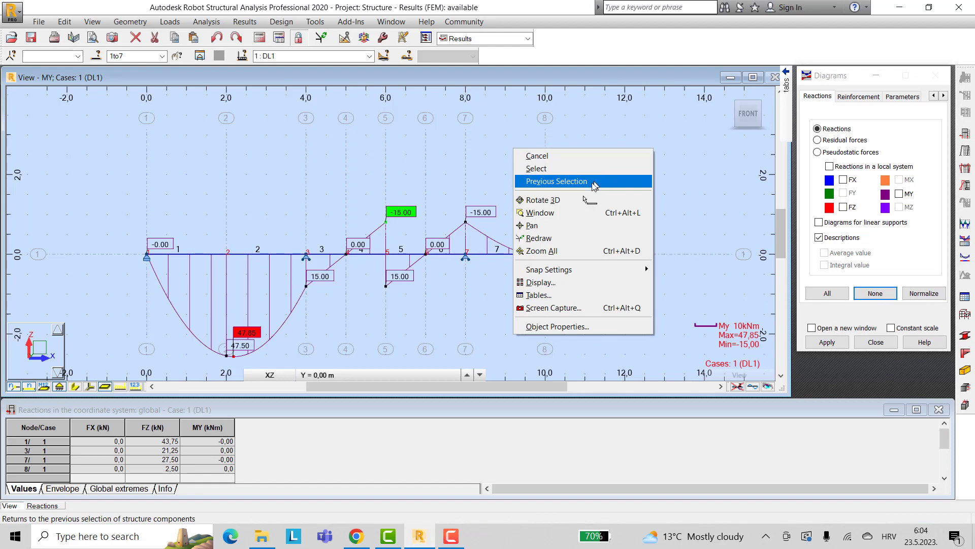
click(579, 282)
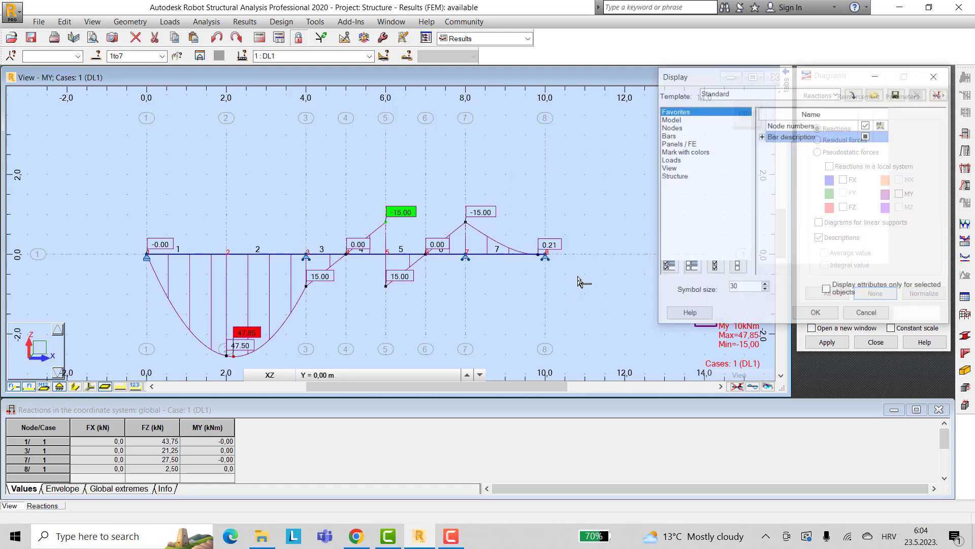
click(828, 290)
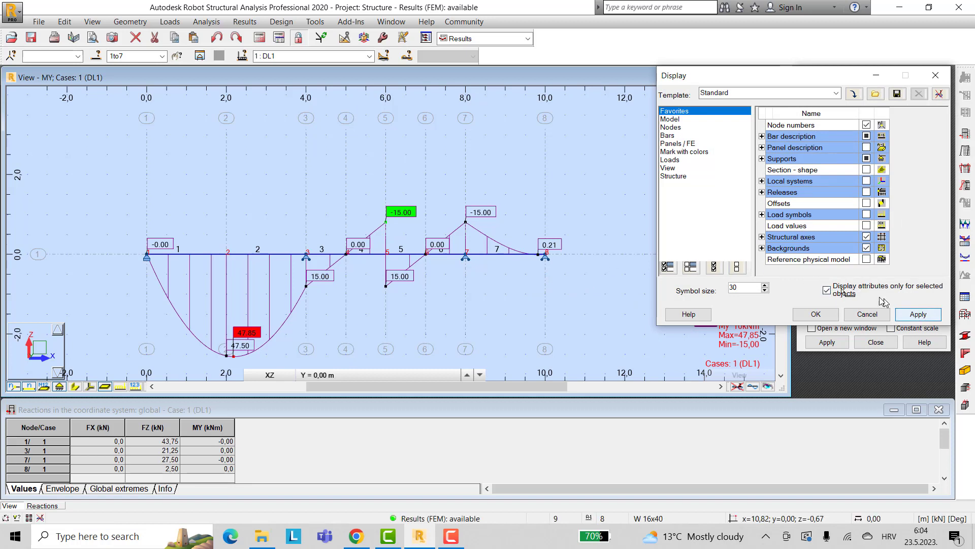
click(213, 254)
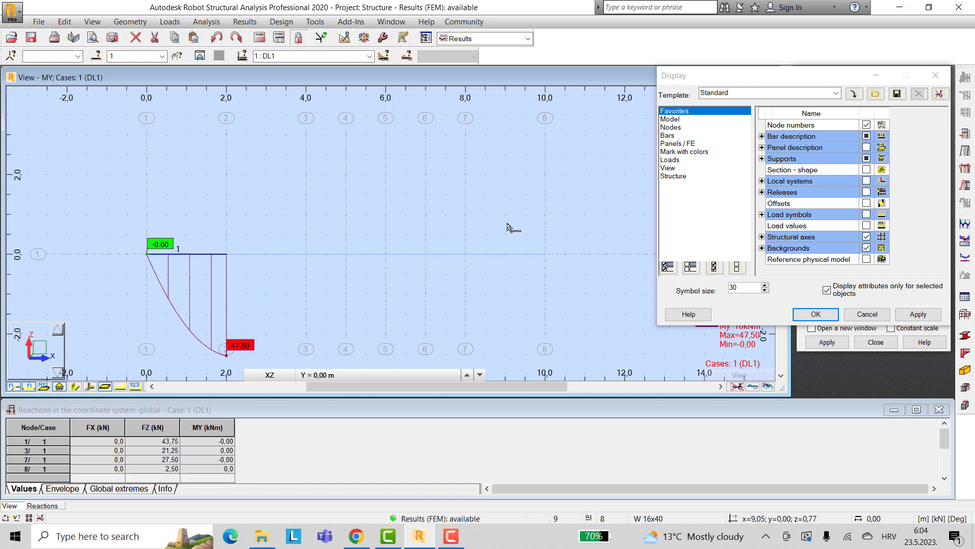
click(937, 77)
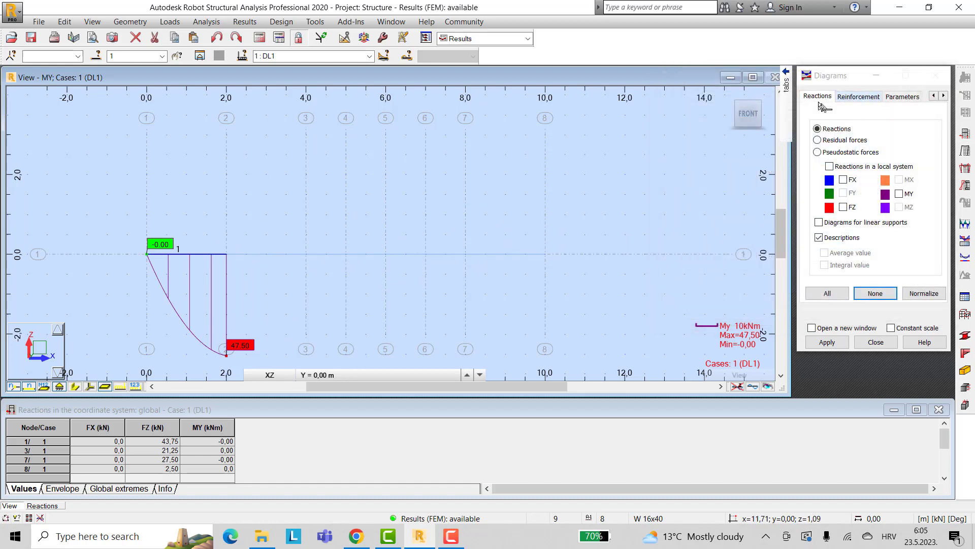
Step: Replace the My moment diagram with the Fz force diagram for bar 1
click(788, 89)
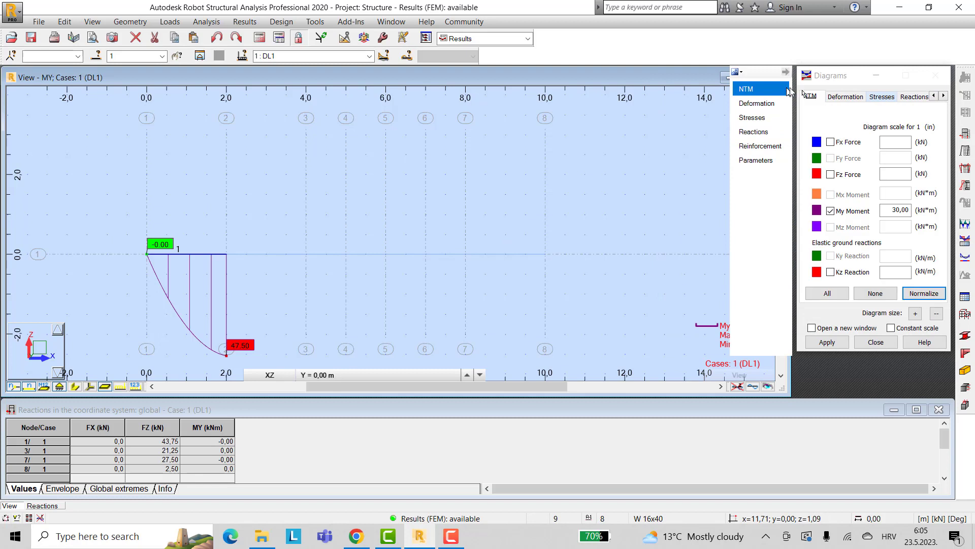
click(831, 174)
click(827, 342)
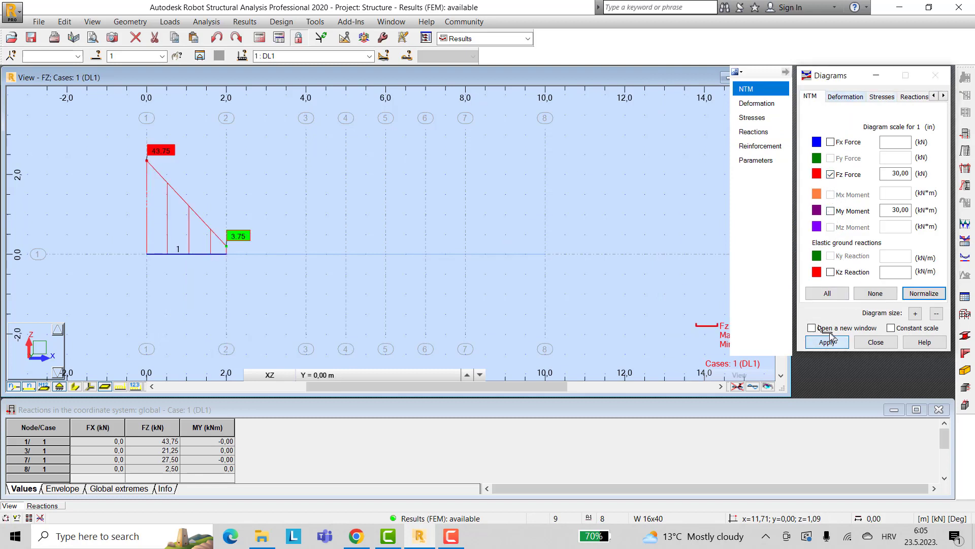